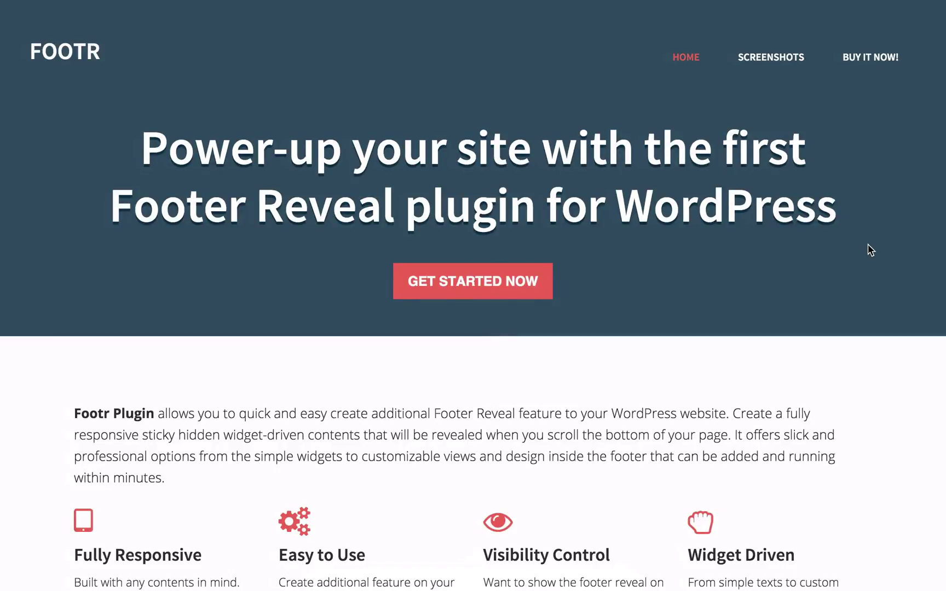
Scroll the Footr plugin site down to its footer and back, then switch to the desktop.
{"action": "scroll", "coordinate": [895, 253], "scroll_direction": "down", "scroll_amount": 8}
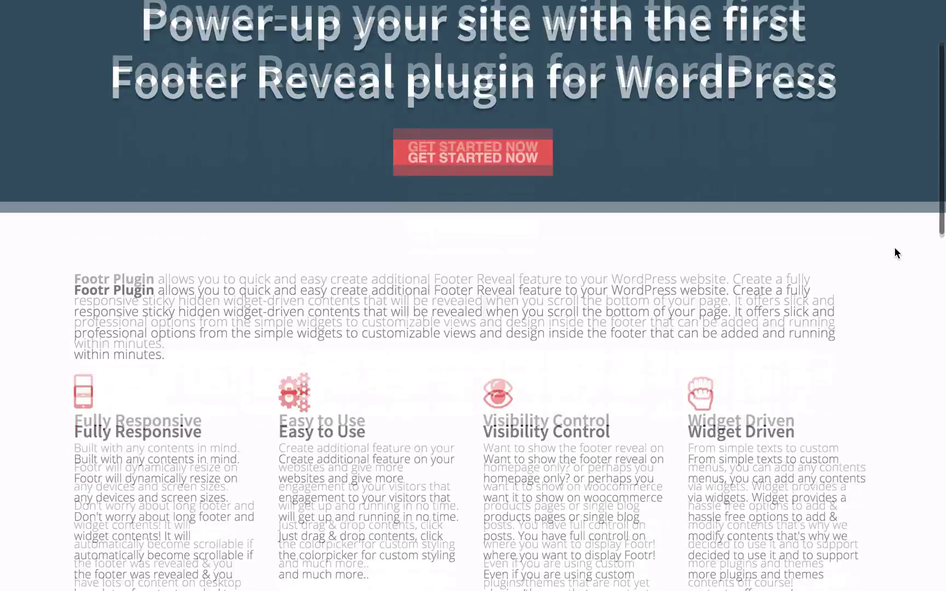
{"action": "scroll", "coordinate": [895, 253], "scroll_direction": "down", "scroll_amount": 7}
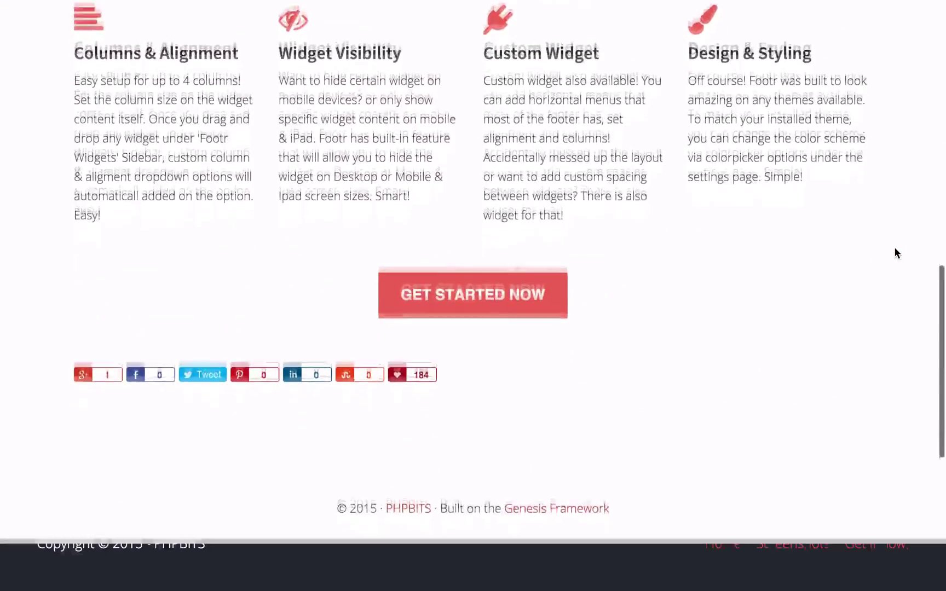
{"action": "scroll", "coordinate": [896, 249], "scroll_direction": "down", "scroll_amount": 5}
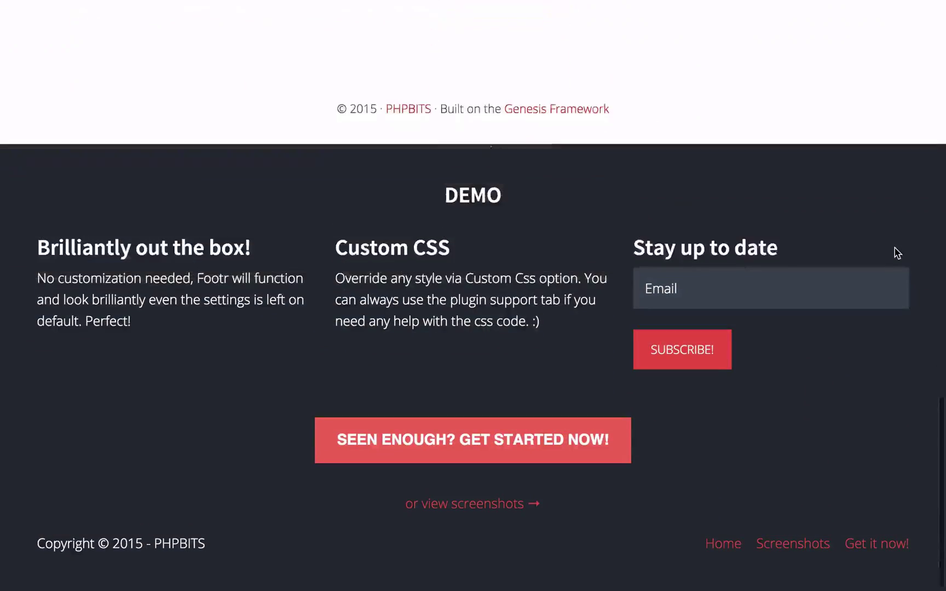
{"action": "scroll", "coordinate": [897, 253], "scroll_direction": "up", "scroll_amount": 12}
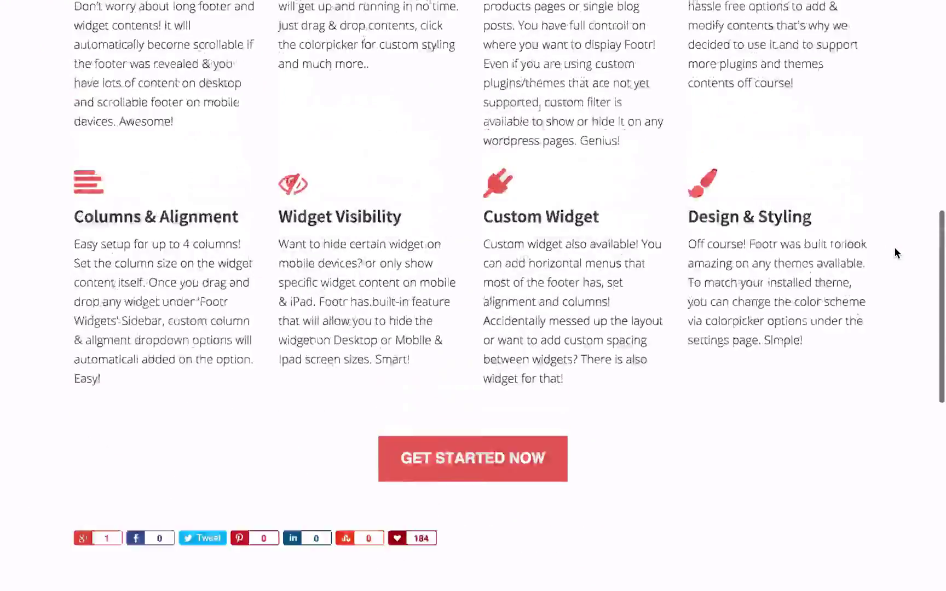
{"action": "scroll", "coordinate": [894, 252], "scroll_direction": "down", "scroll_amount": 5}
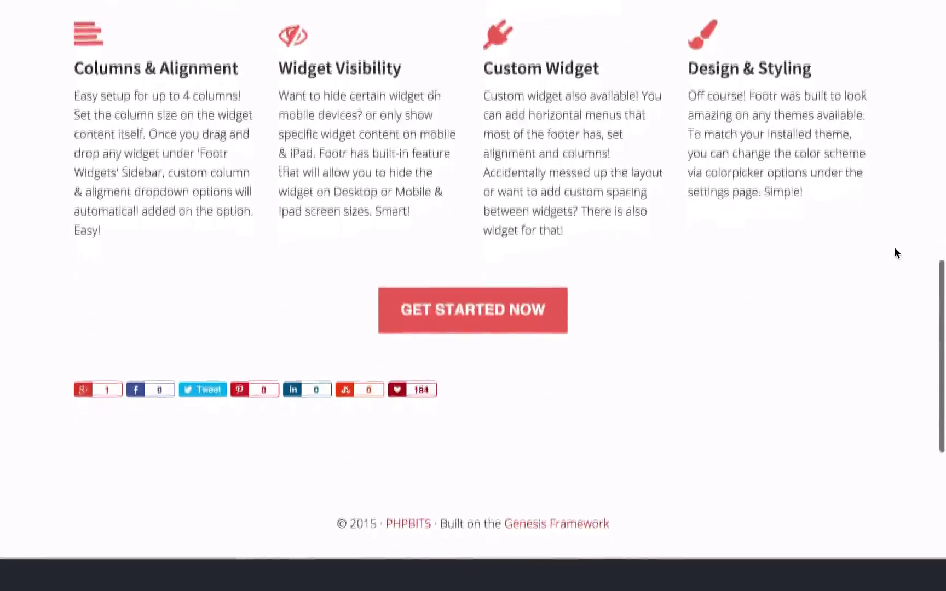
{"action": "scroll", "coordinate": [896, 252], "scroll_direction": "down", "scroll_amount": 4}
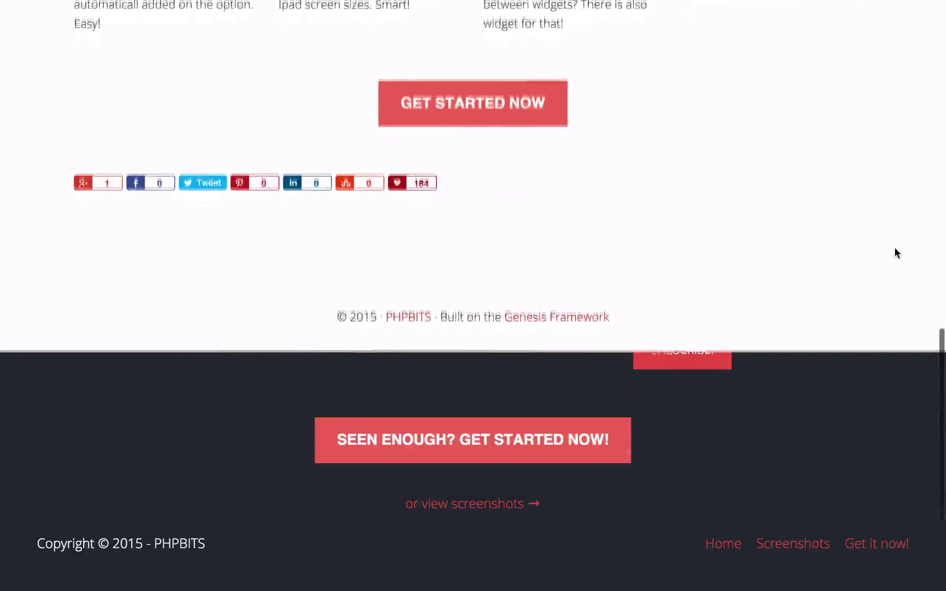
{"action": "scroll", "coordinate": [895, 249], "scroll_direction": "down", "scroll_amount": 3}
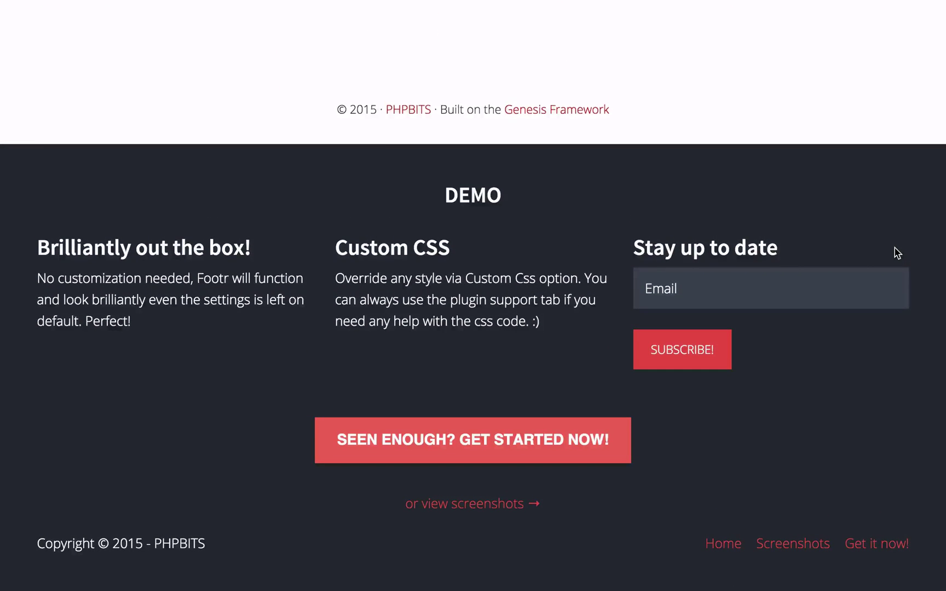
{"action": "scroll", "coordinate": [894, 253], "scroll_direction": "up", "scroll_amount": 15}
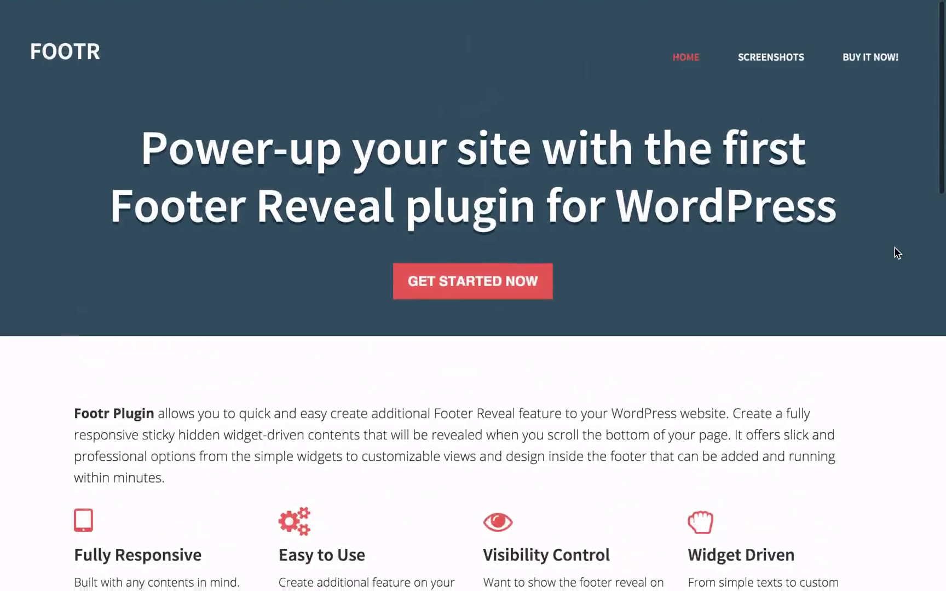
{"action": "key", "text": "ctrl+Left"}
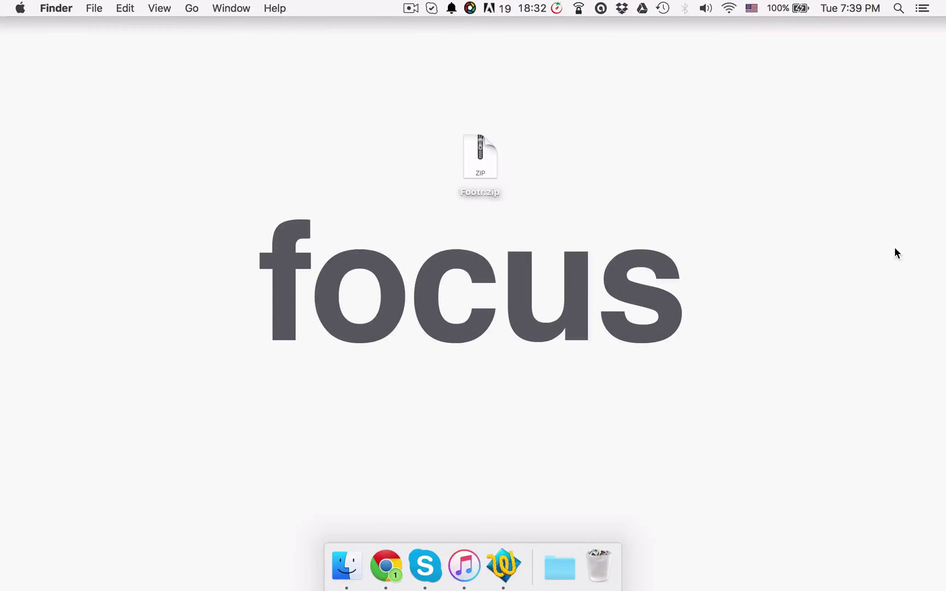
Unzip Footr.zip on the desktop, open the extracted Footr folder and select the inner footr.zip.
{"action": "left_click", "coordinate": [490, 167]}
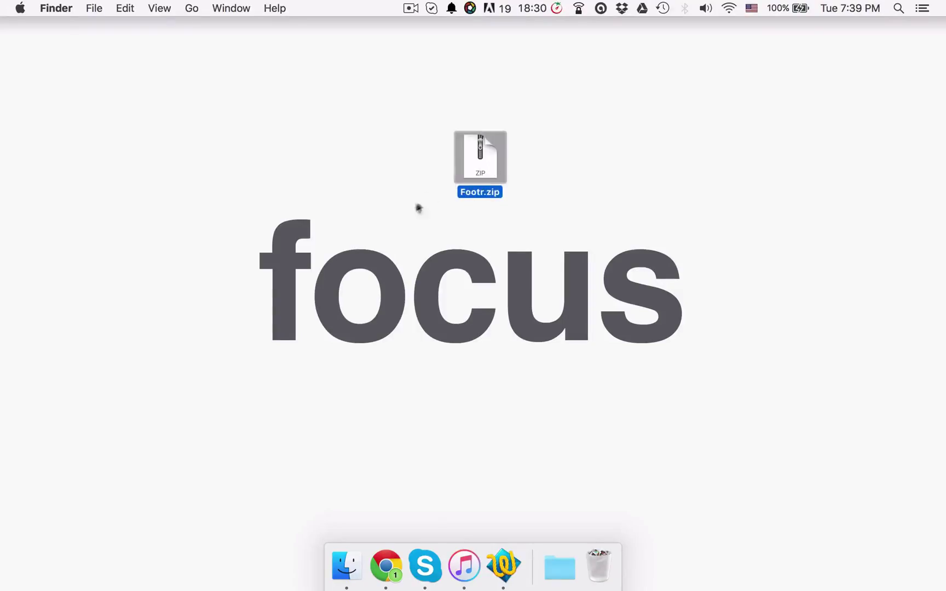
{"action": "double_click", "coordinate": [475, 160]}
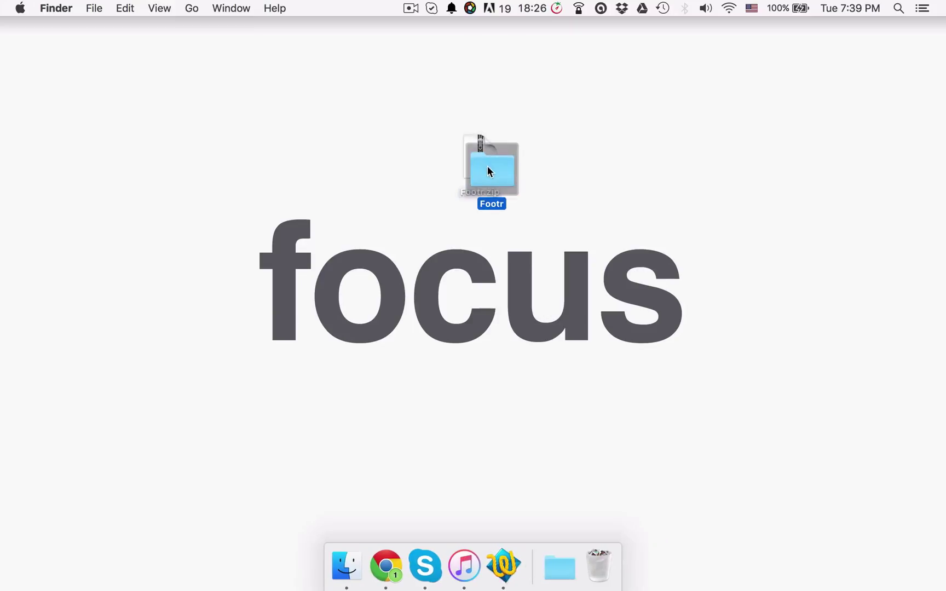
{"action": "left_click_drag", "start_coordinate": [487, 165], "coordinate": [544, 161]}
{"action": "double_click", "coordinate": [545, 162]}
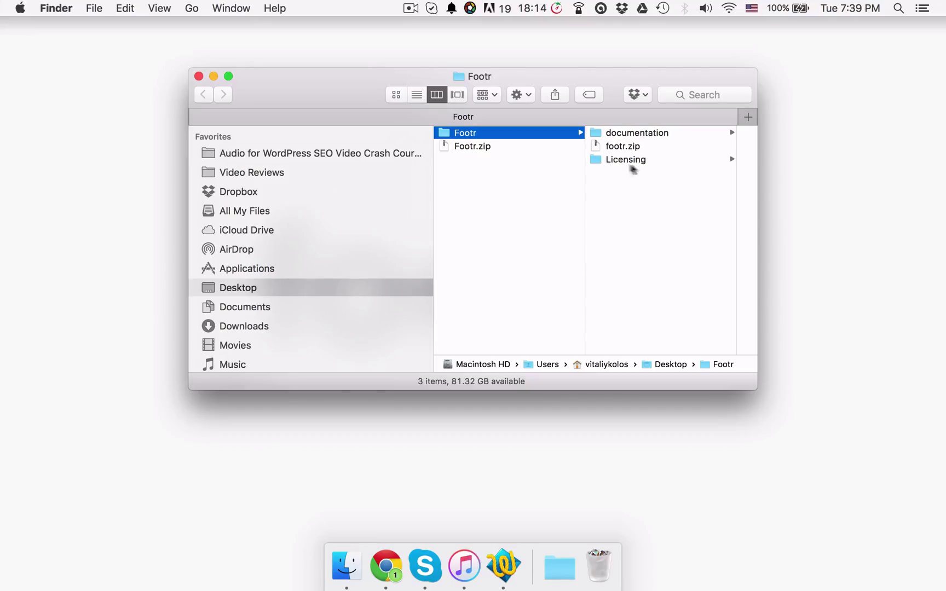
{"action": "left_click", "coordinate": [595, 146]}
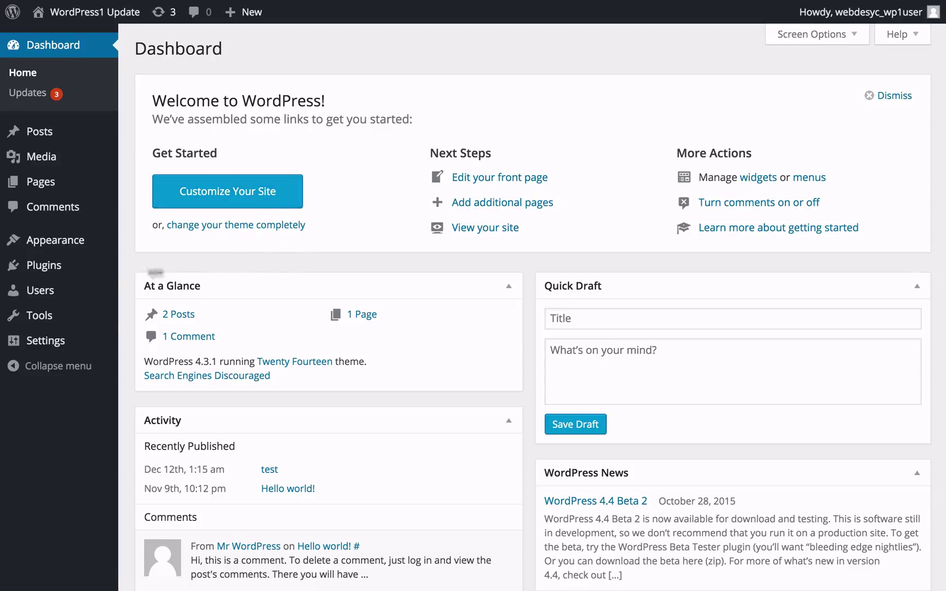
Under Plugins > Add New > Upload Plugin, choose Desktop/Footr/footr.zip as the plugin file.
{"action": "mouse_move", "coordinate": [57, 265]}
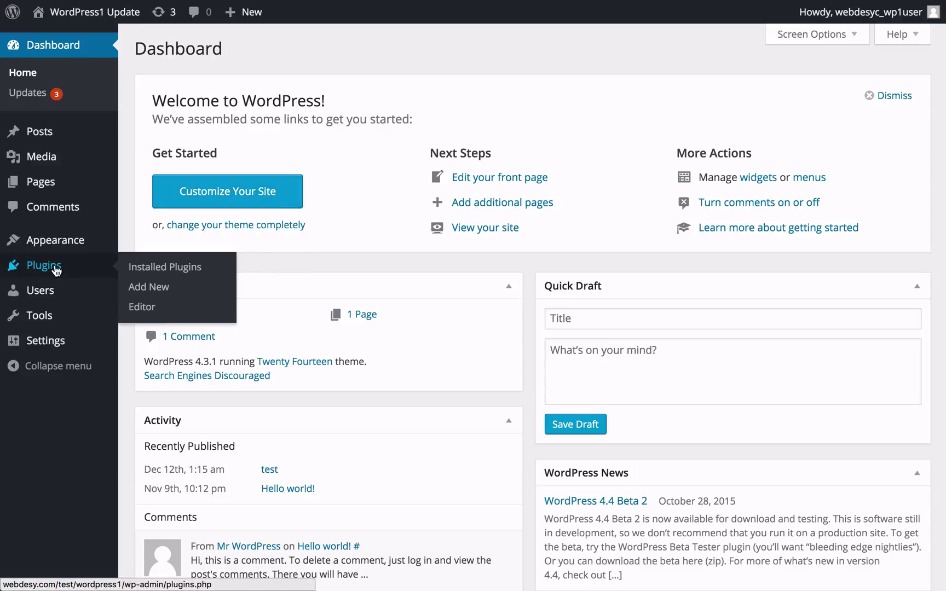
{"action": "left_click", "coordinate": [169, 290]}
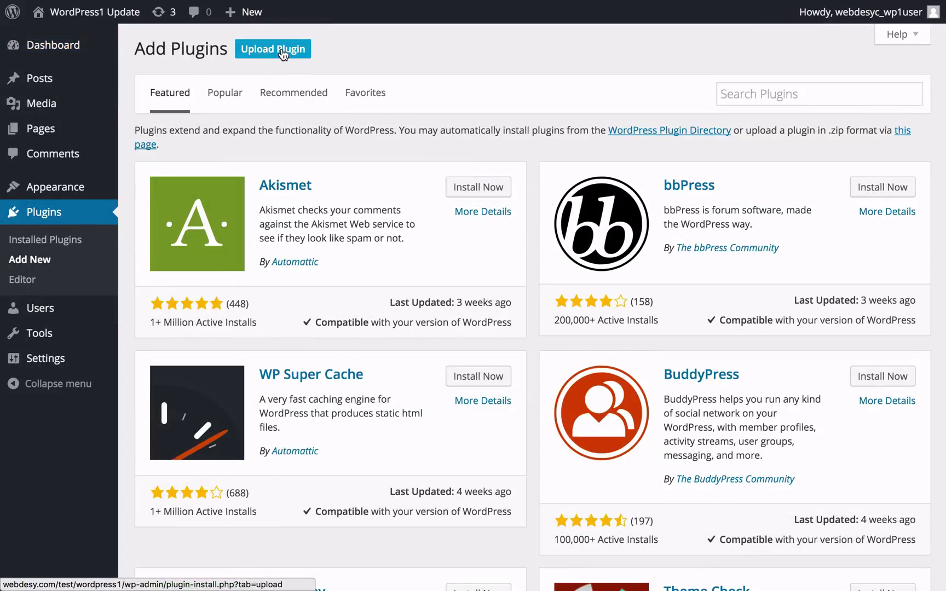
{"action": "left_click", "coordinate": [283, 53]}
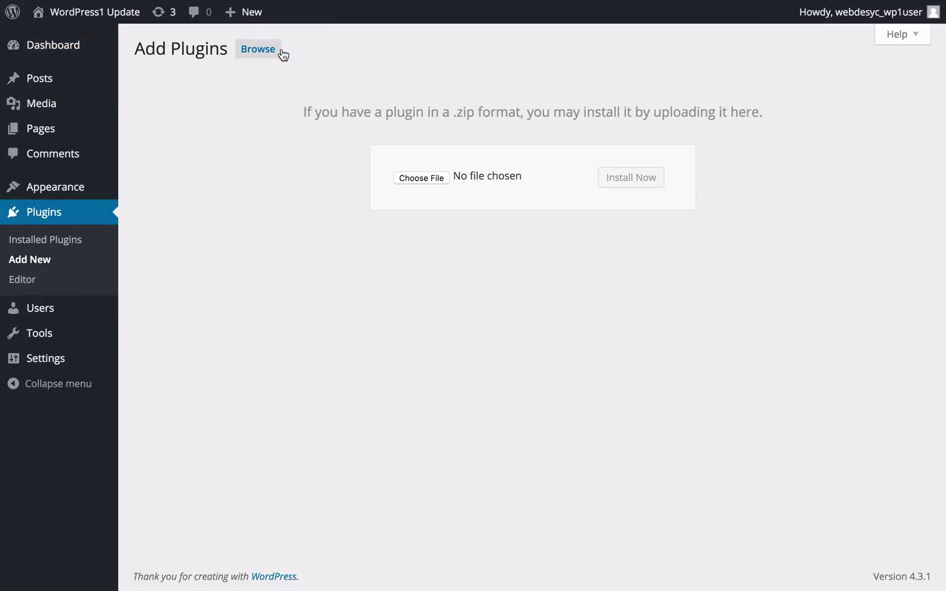
{"action": "left_click", "coordinate": [418, 180]}
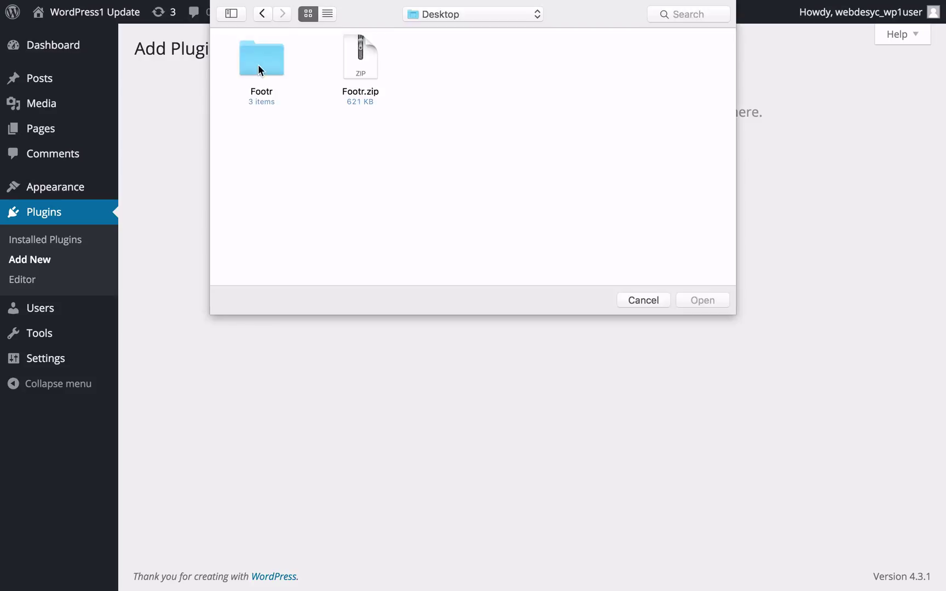
{"action": "left_click", "coordinate": [259, 68]}
{"action": "double_click", "coordinate": [260, 70]}
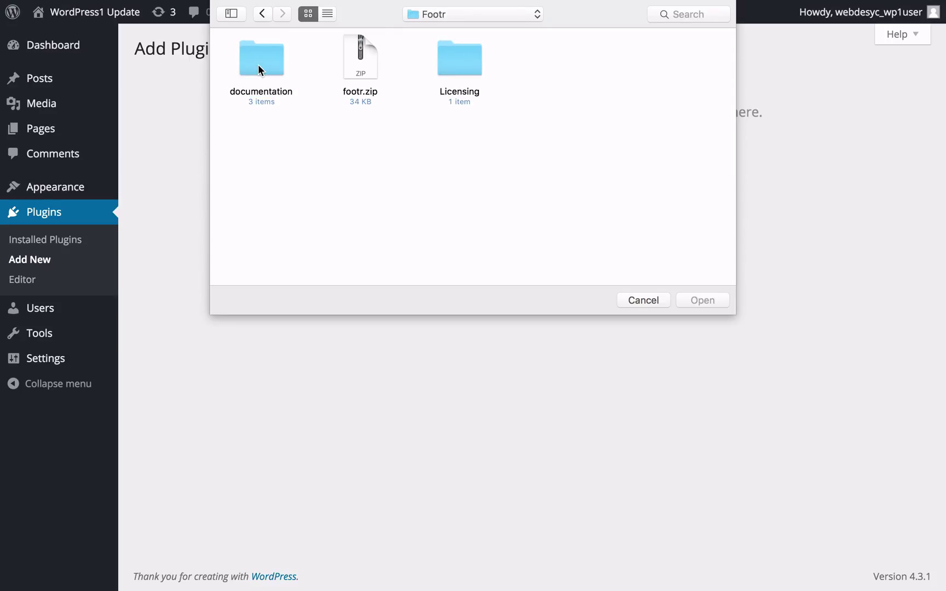
{"action": "left_click", "coordinate": [354, 63]}
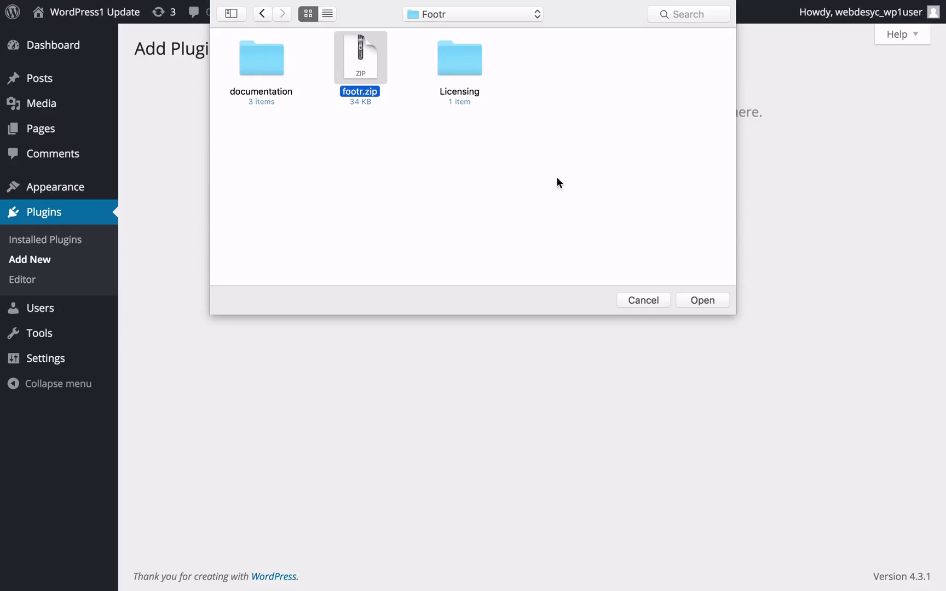
{"action": "left_click", "coordinate": [721, 301]}
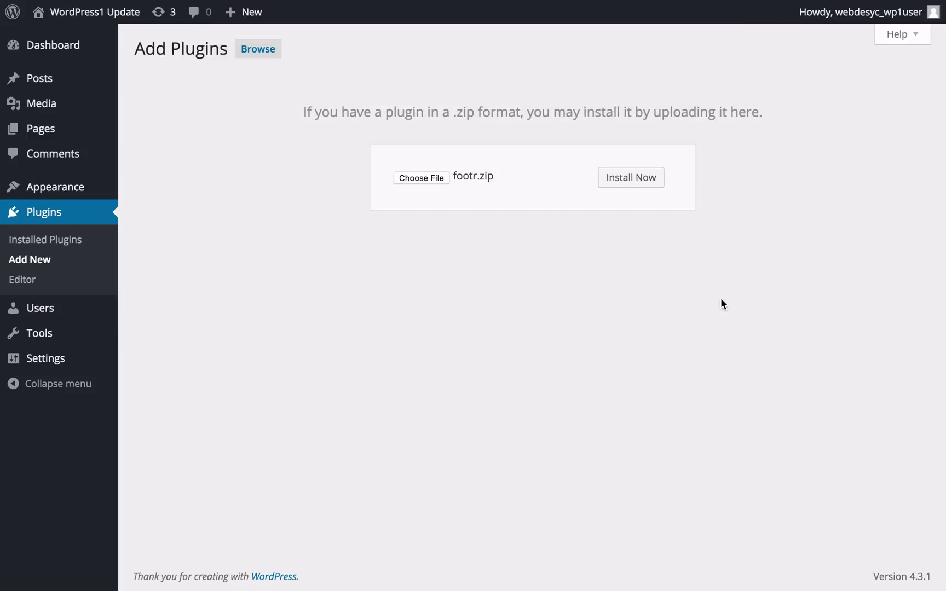
Install footr.zip and activate the Footr plugin from the installation result page.
{"action": "left_click", "coordinate": [653, 181]}
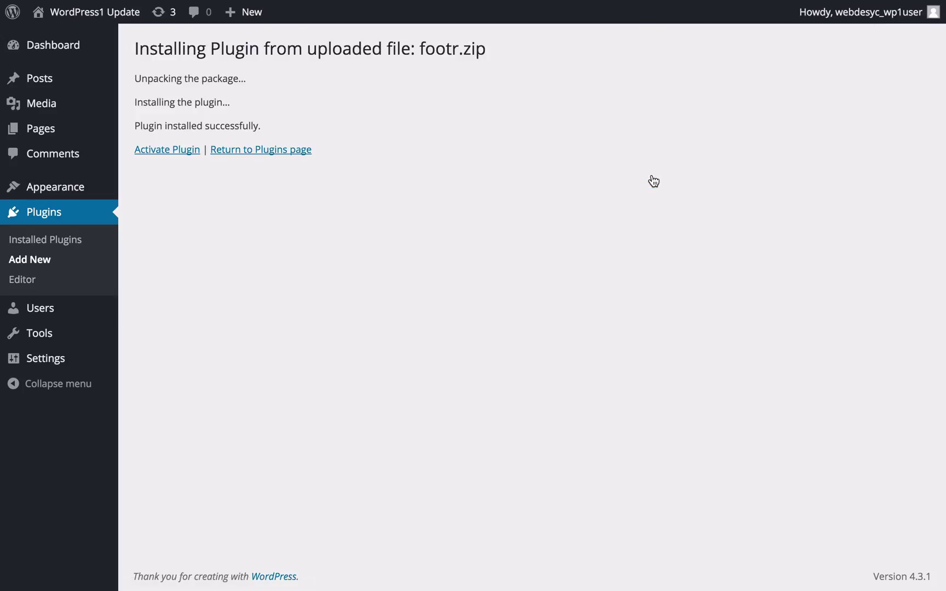
{"action": "left_click", "coordinate": [164, 153]}
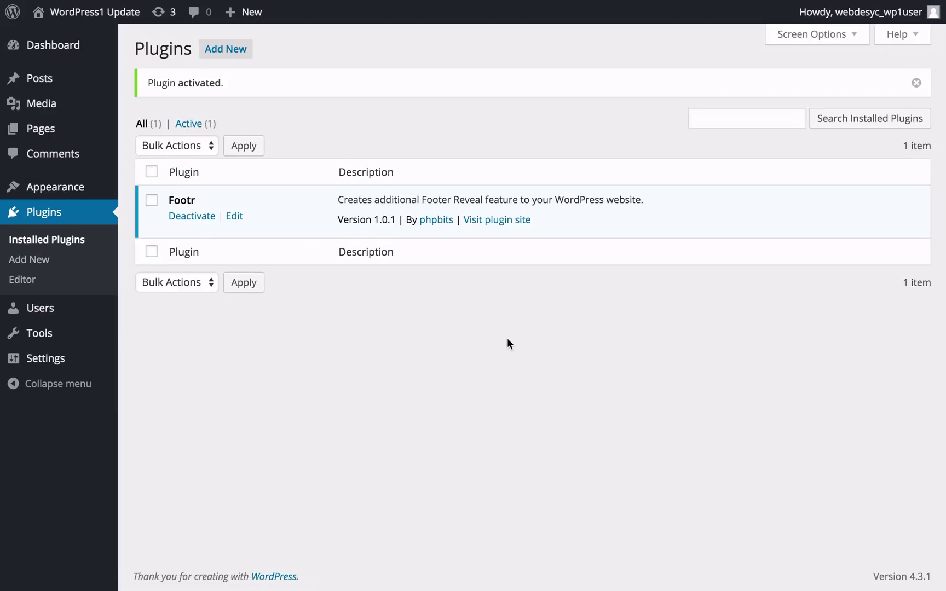
{"action": "mouse_move", "coordinate": [82, 192]}
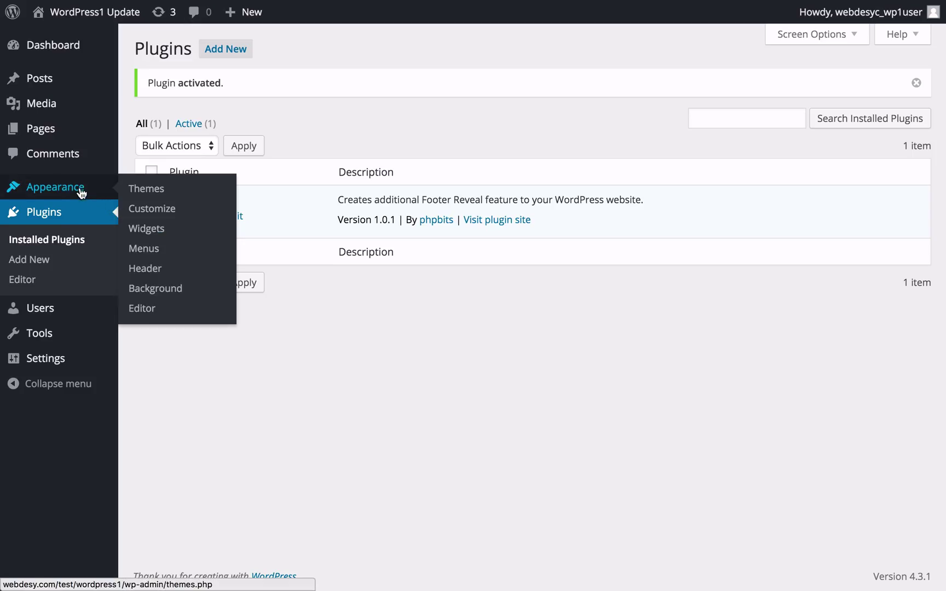
Add a Calendar widget to Footr Widgets and title it 'My Calendar'.
{"action": "left_click", "coordinate": [156, 234]}
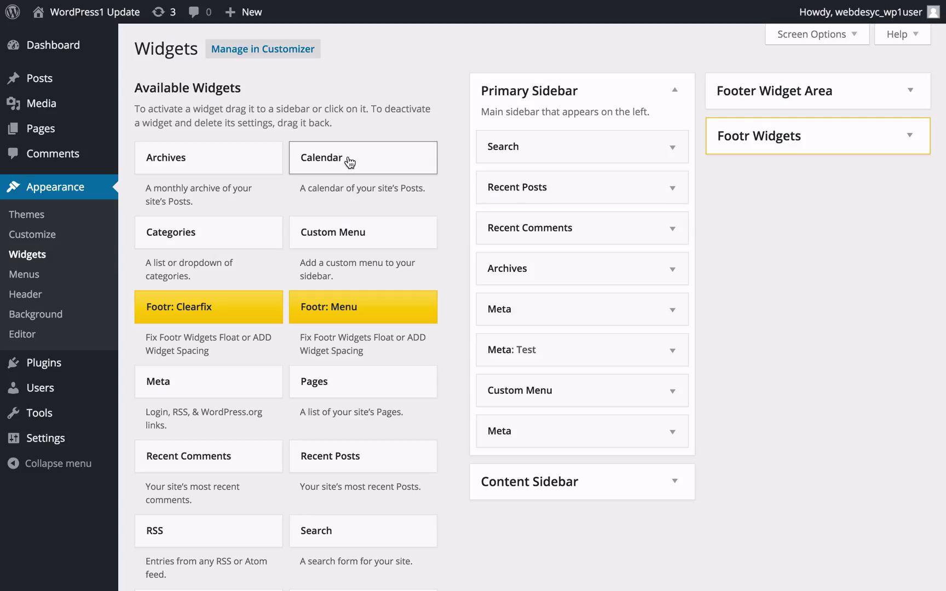
{"action": "left_click_drag", "start_coordinate": [347, 160], "coordinate": [838, 153]}
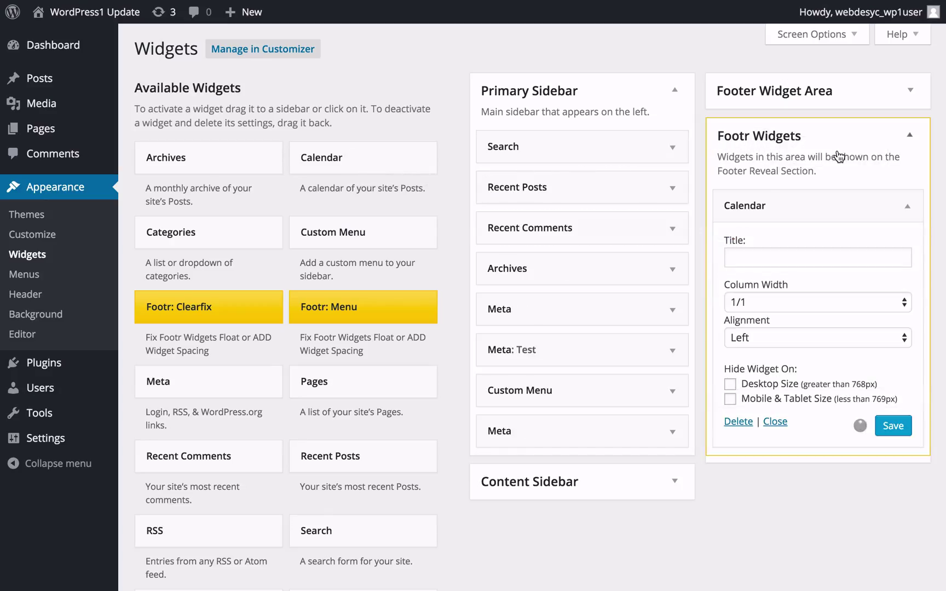
{"action": "left_click", "coordinate": [788, 260]}
{"action": "type", "text": "M"}
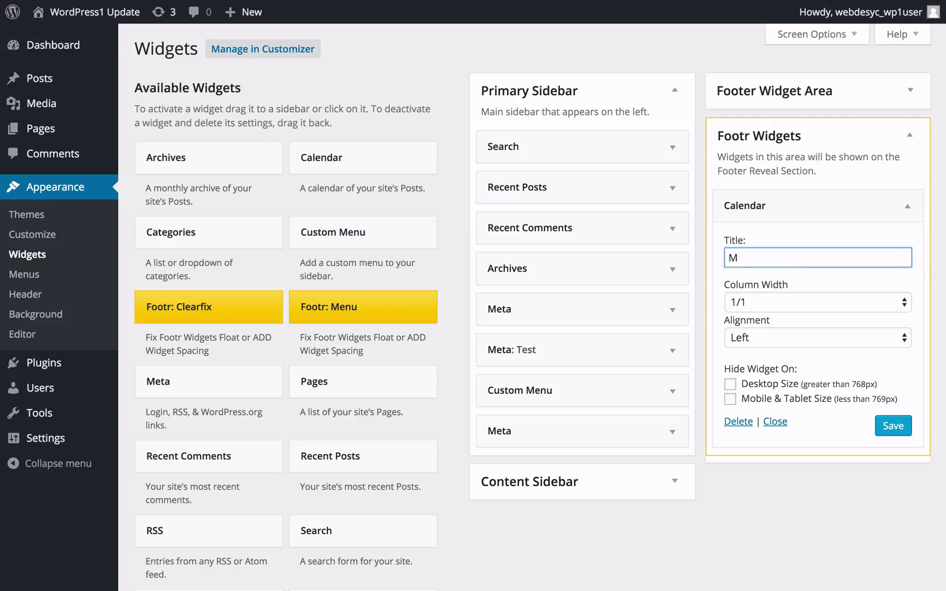
{"action": "type", "text": "y CAl"}
{"action": "key", "text": "BackSpace"}
{"action": "key", "text": "BackSpace"}
{"action": "key", "text": "BackSpace"}
{"action": "type", "text": "alendar"}
Set the Calendar widget to 1/4 column width with left alignment.
{"action": "left_click", "coordinate": [738, 303]}
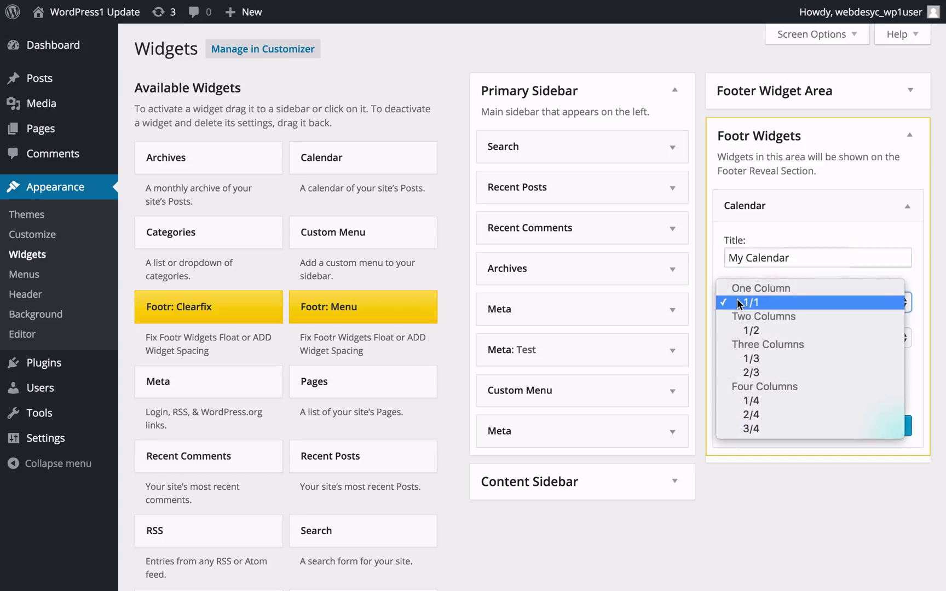
{"action": "left_click", "coordinate": [763, 403]}
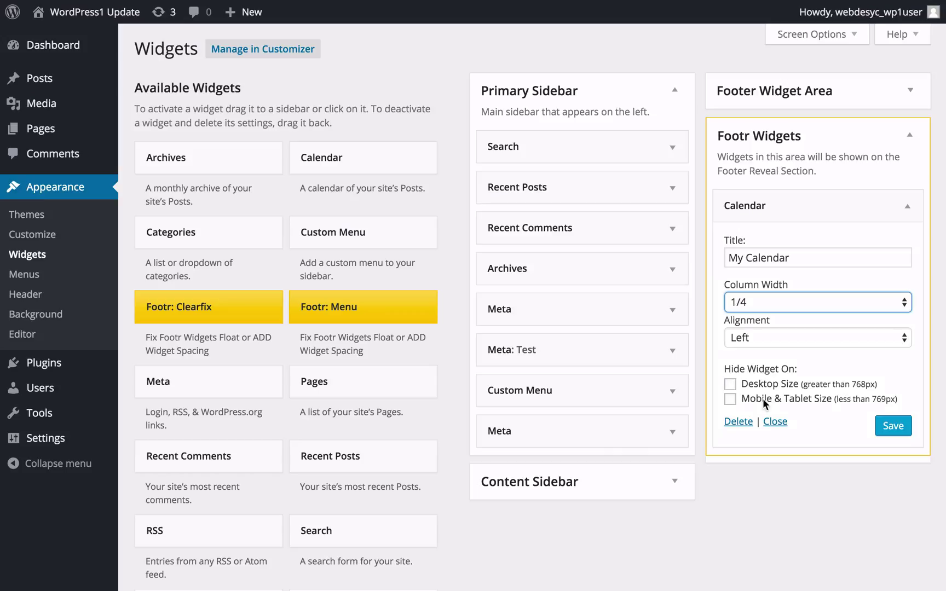
{"action": "left_click", "coordinate": [755, 307]}
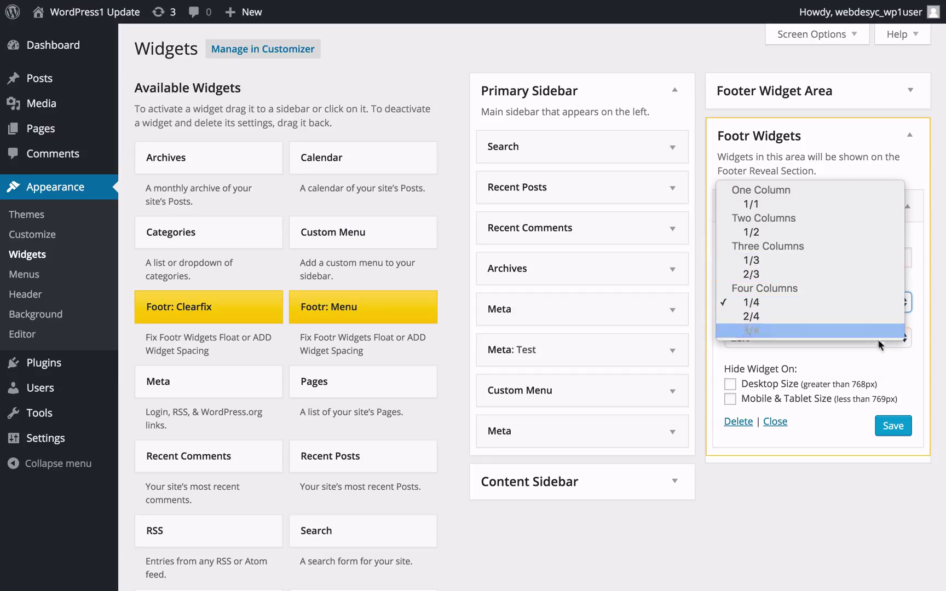
{"action": "left_click", "coordinate": [886, 359]}
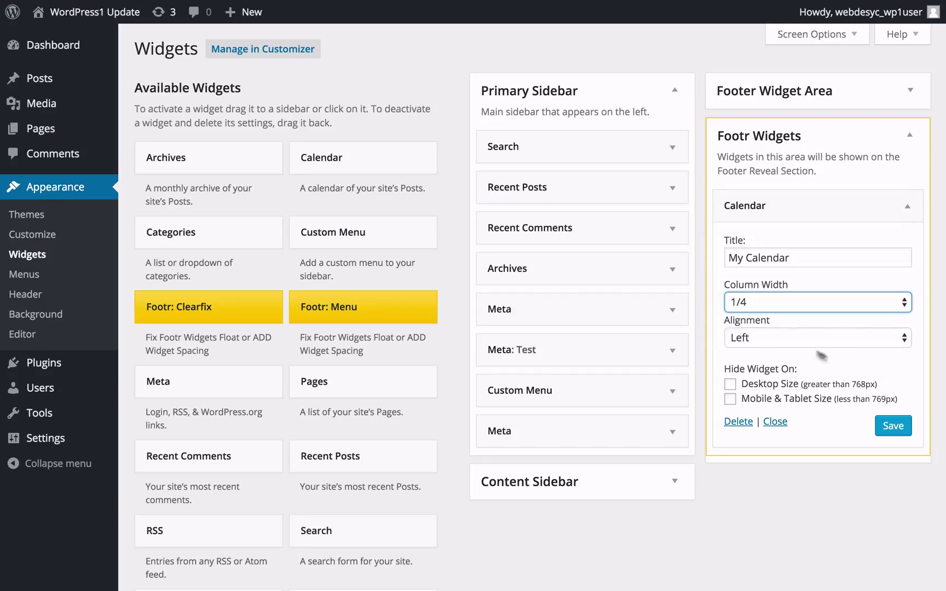
{"action": "left_click", "coordinate": [750, 338]}
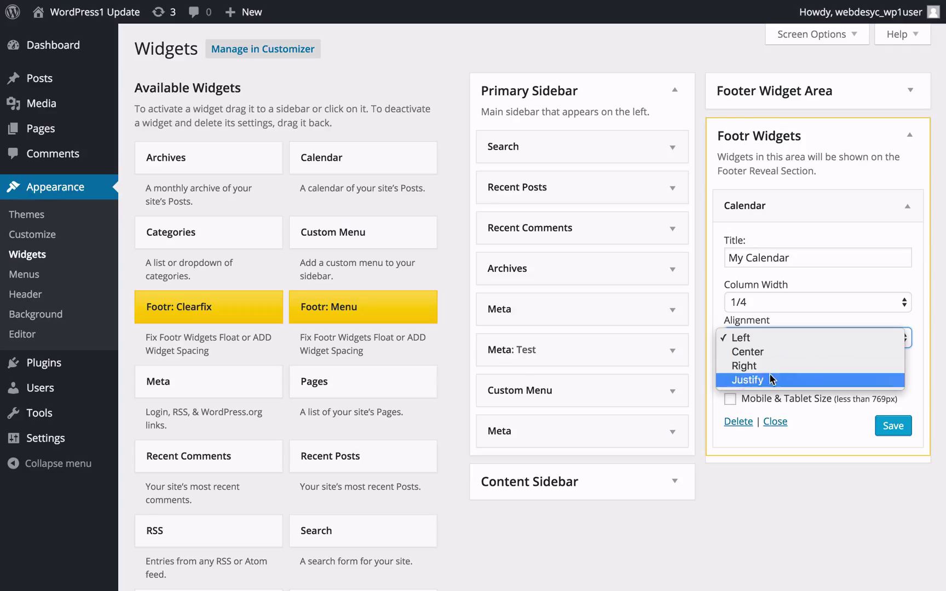
{"action": "left_click", "coordinate": [817, 468]}
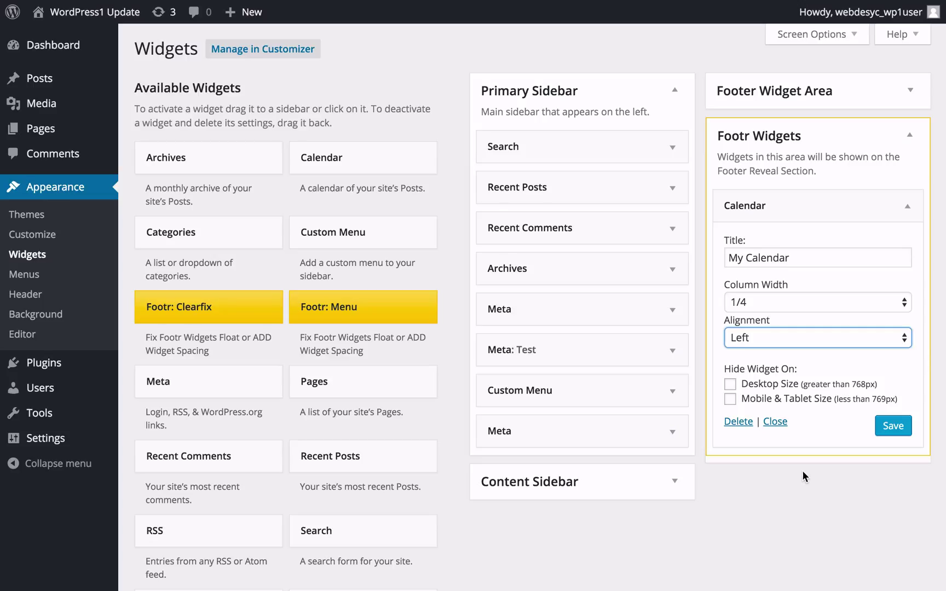
Leave the Calendar widget visible on desktop and on mobile and tablet.
{"action": "key", "text": "Tab"}
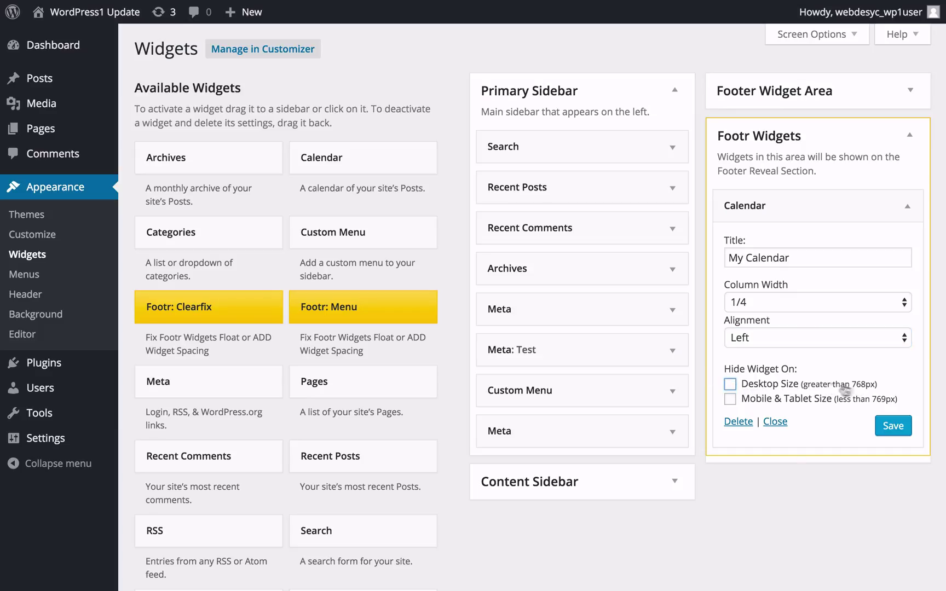
{"action": "left_click", "coordinate": [730, 386]}
{"action": "left_click", "coordinate": [729, 385]}
{"action": "left_click", "coordinate": [730, 399]}
{"action": "left_click", "coordinate": [730, 399]}
Add a Footr: Menu widget to Footr Widgets displaying the Main menu.
{"action": "left_click_drag", "start_coordinate": [376, 319], "coordinate": [793, 242]}
{"action": "scroll", "coordinate": [828, 289], "scroll_direction": "down", "scroll_amount": 2}
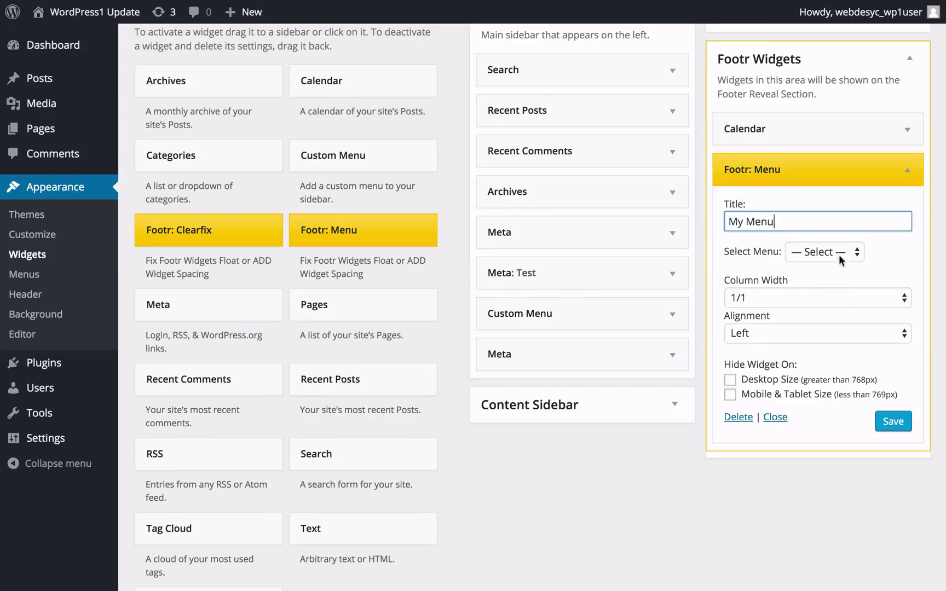
{"action": "left_click", "coordinate": [838, 253]}
{"action": "left_click", "coordinate": [828, 266]}
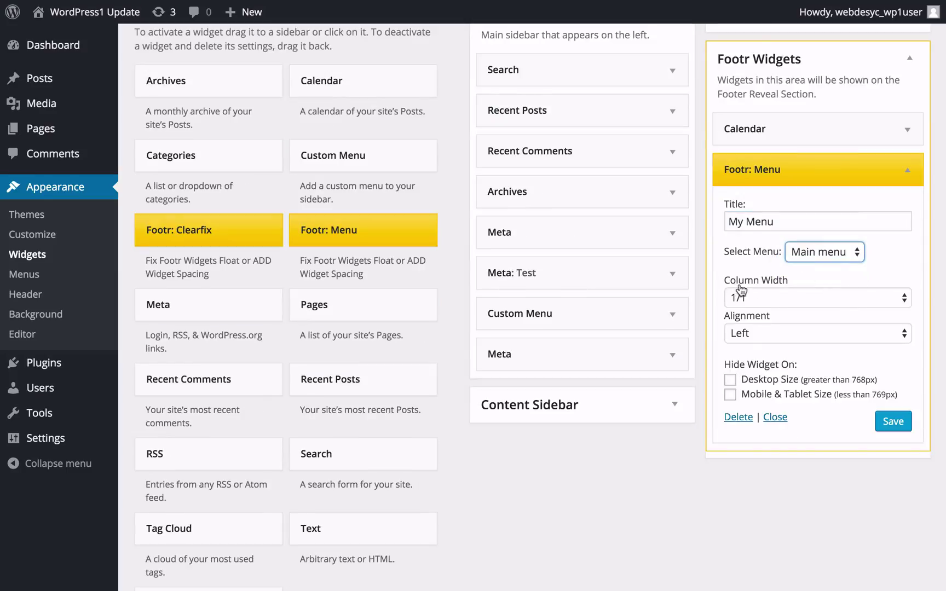
Keep the menu widget at 1/1 width, left-aligned, and hide it on mobile and tablet.
{"action": "left_click", "coordinate": [783, 298]}
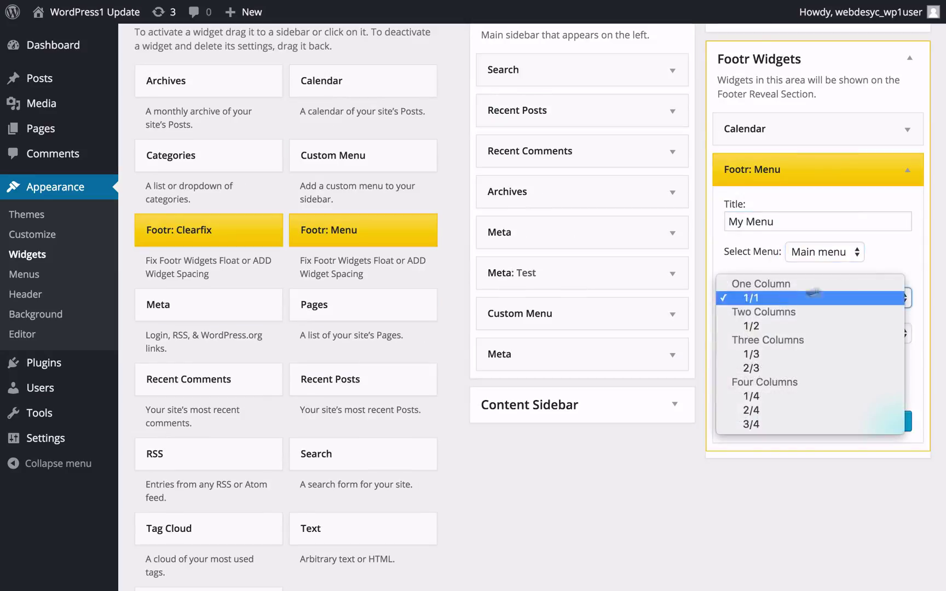
{"action": "left_click", "coordinate": [894, 266]}
{"action": "left_click", "coordinate": [767, 334]}
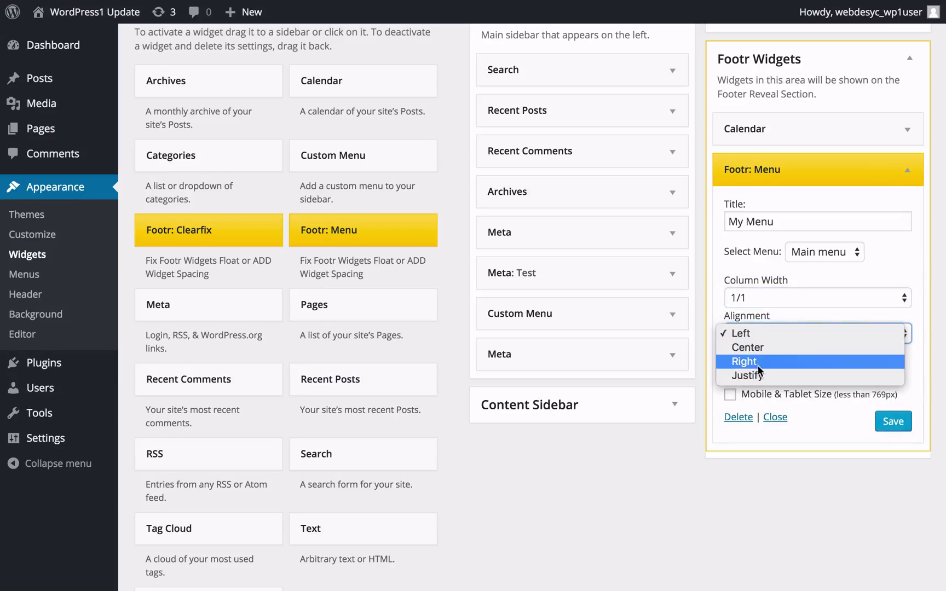
{"action": "left_click", "coordinate": [679, 487]}
{"action": "left_click", "coordinate": [729, 380]}
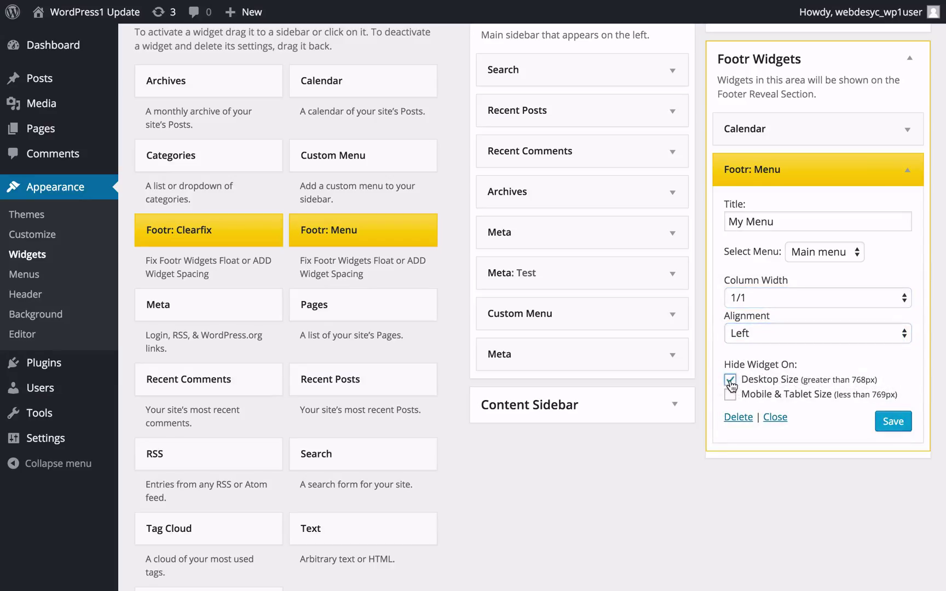
{"action": "left_click", "coordinate": [730, 380]}
{"action": "left_click", "coordinate": [730, 395]}
{"action": "left_click", "coordinate": [775, 417]}
Add a Footr: Clearfix spacer to Footr Widgets and start setting its height to 120.
{"action": "left_click_drag", "start_coordinate": [190, 316], "coordinate": [805, 244]}
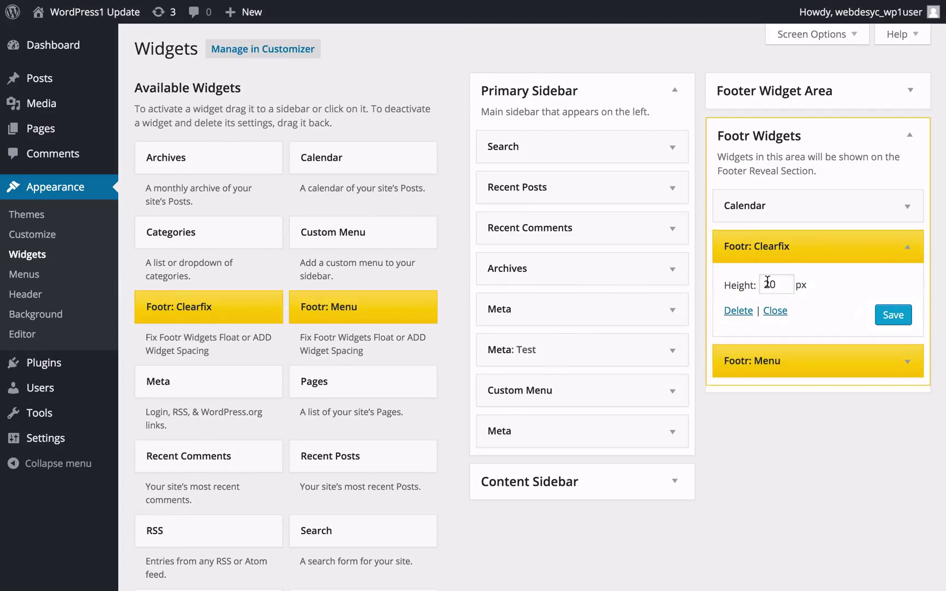
{"action": "left_click", "coordinate": [765, 284]}
{"action": "type", "text": "1"}
{"action": "left_click", "coordinate": [898, 318]}
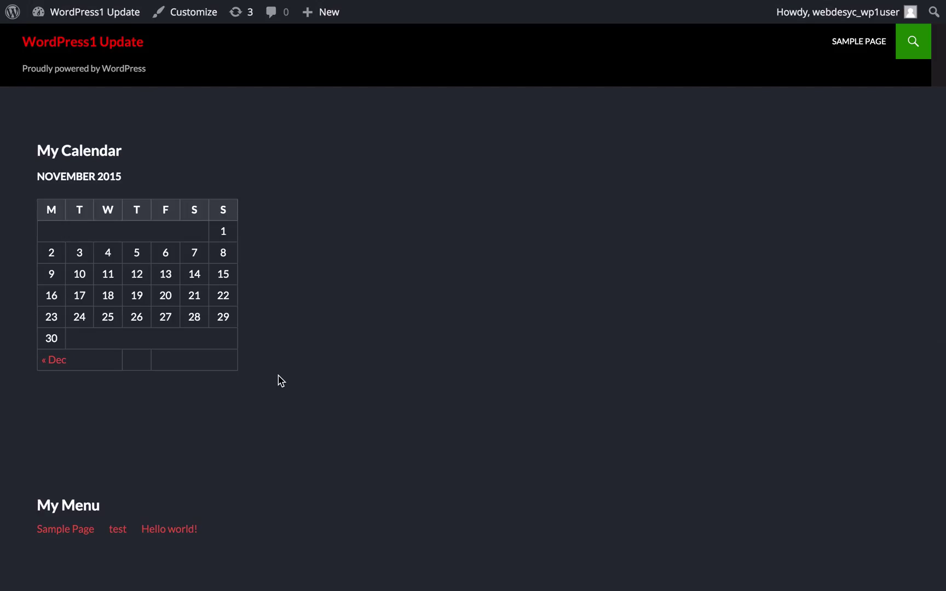
{"action": "mouse_move", "coordinate": [534, 4]}
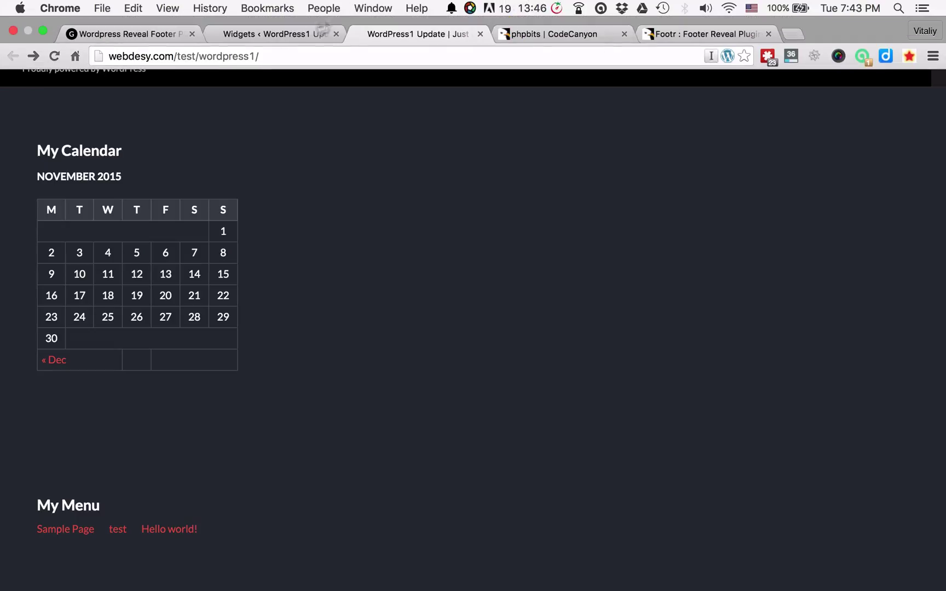
{"action": "left_click", "coordinate": [293, 32]}
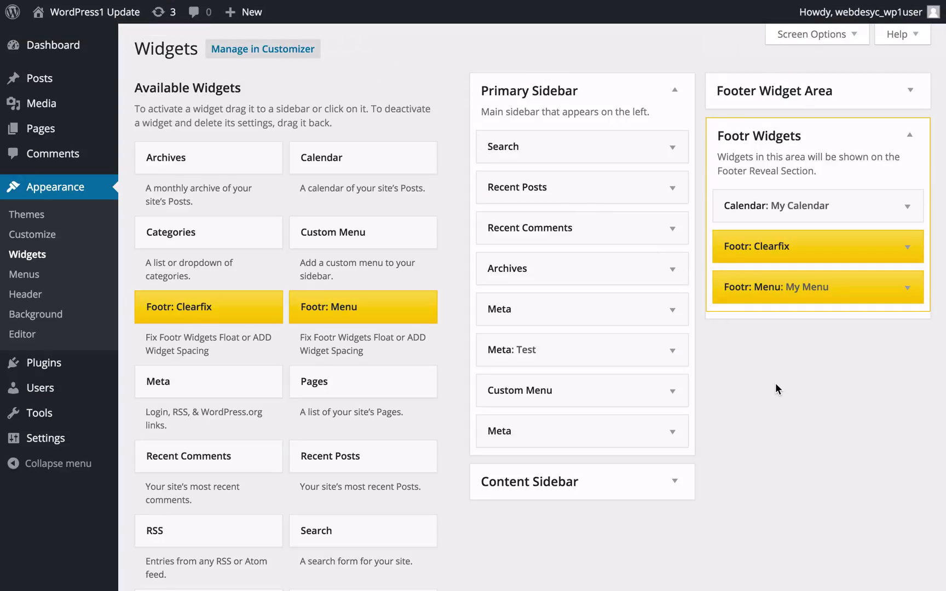
In Settings > Footr, try the blog, product, tag and search locations instead of all pages.
{"action": "mouse_move", "coordinate": [86, 434]}
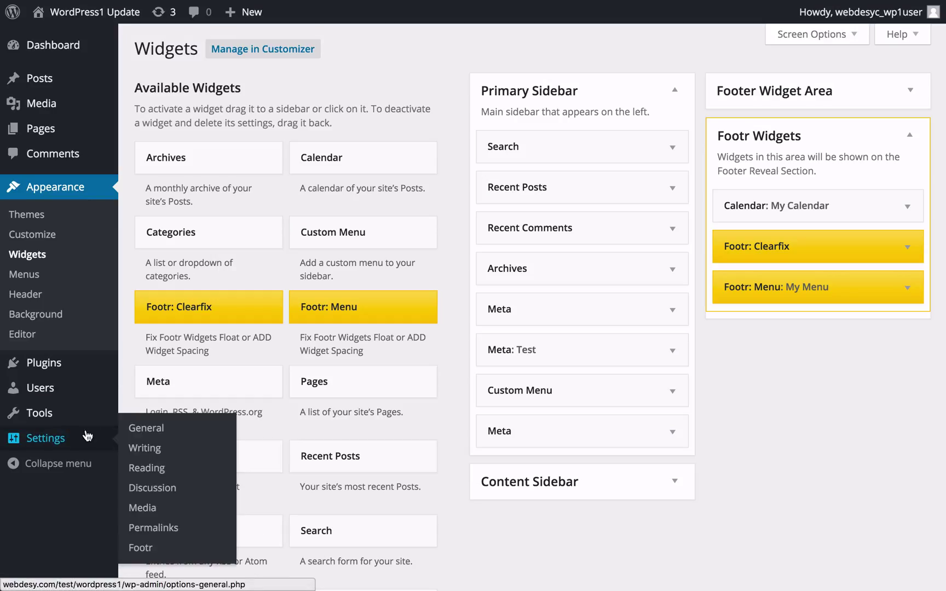
{"action": "left_click", "coordinate": [150, 549]}
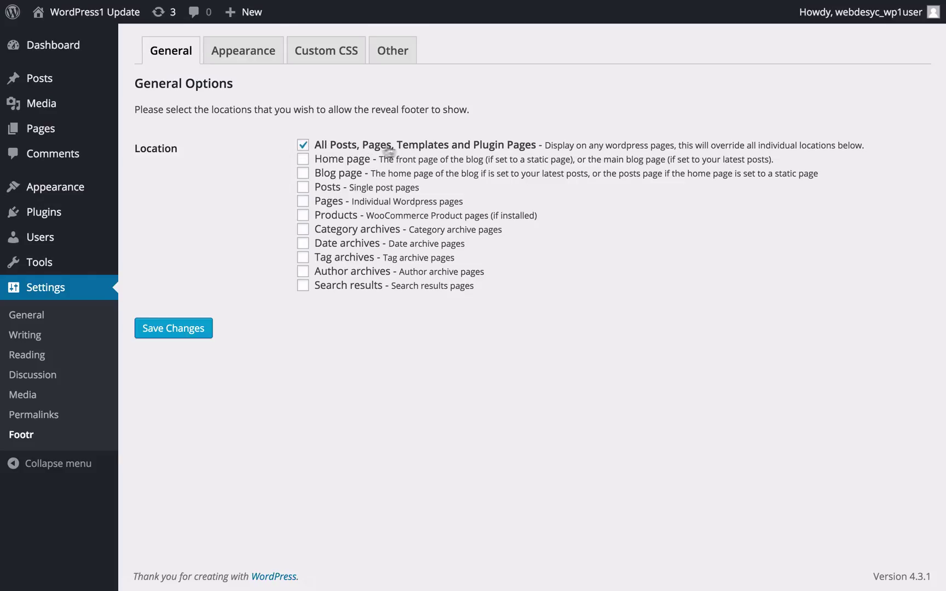
{"action": "left_click", "coordinate": [304, 174]}
{"action": "left_click", "coordinate": [302, 216]}
{"action": "left_click", "coordinate": [302, 145]}
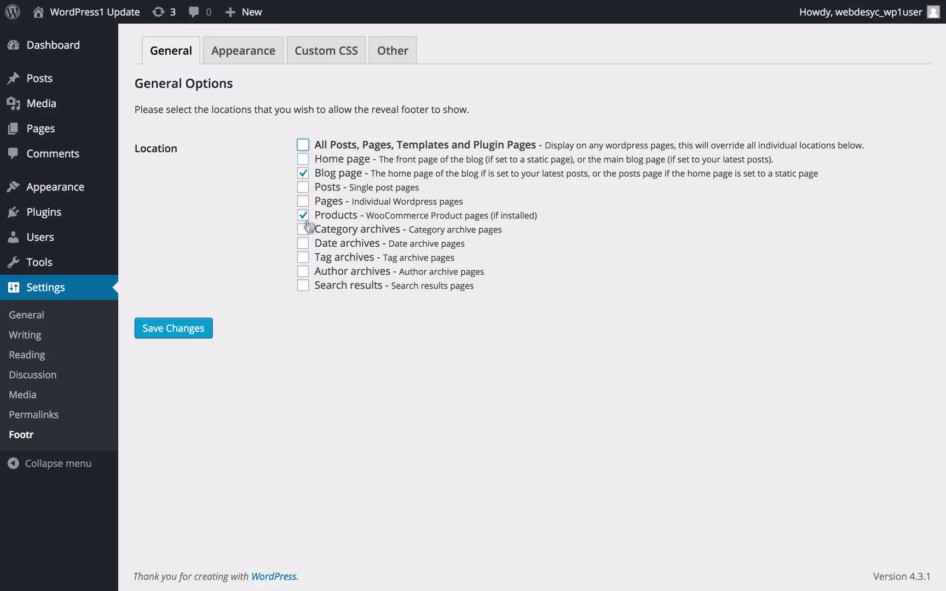
{"action": "left_click", "coordinate": [303, 257]}
{"action": "left_click", "coordinate": [303, 286]}
Revert the footer location to only All Posts, Pages, Templates and Plugin Pages.
{"action": "left_click", "coordinate": [302, 146]}
{"action": "left_click", "coordinate": [303, 173]}
{"action": "left_click", "coordinate": [303, 215]}
{"action": "left_click", "coordinate": [303, 258]}
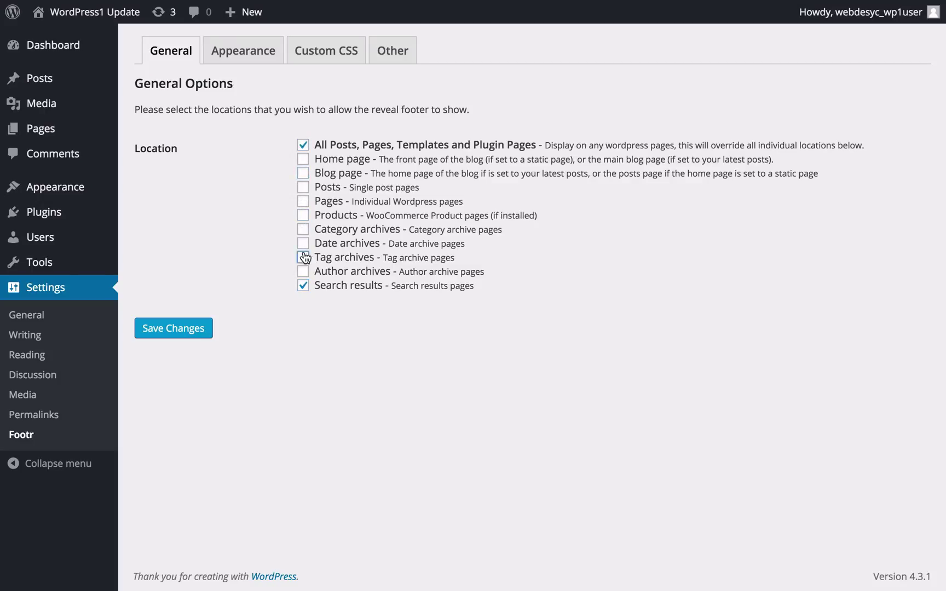
{"action": "left_click", "coordinate": [304, 287]}
On the Appearance tab, set the Links color to green and the Paragraph color to red.
{"action": "left_click", "coordinate": [242, 46]}
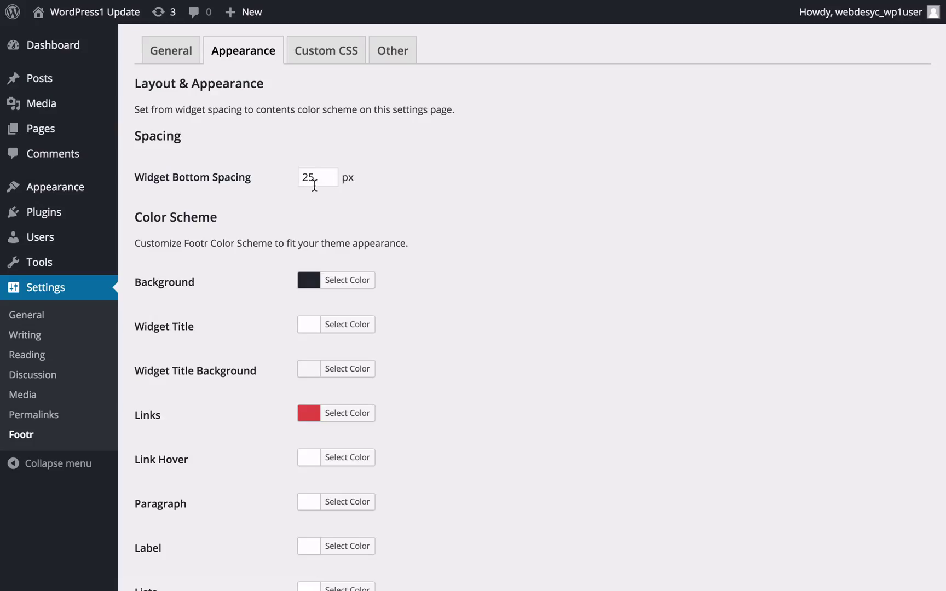
{"action": "scroll", "coordinate": [414, 175], "scroll_direction": "down", "scroll_amount": 5}
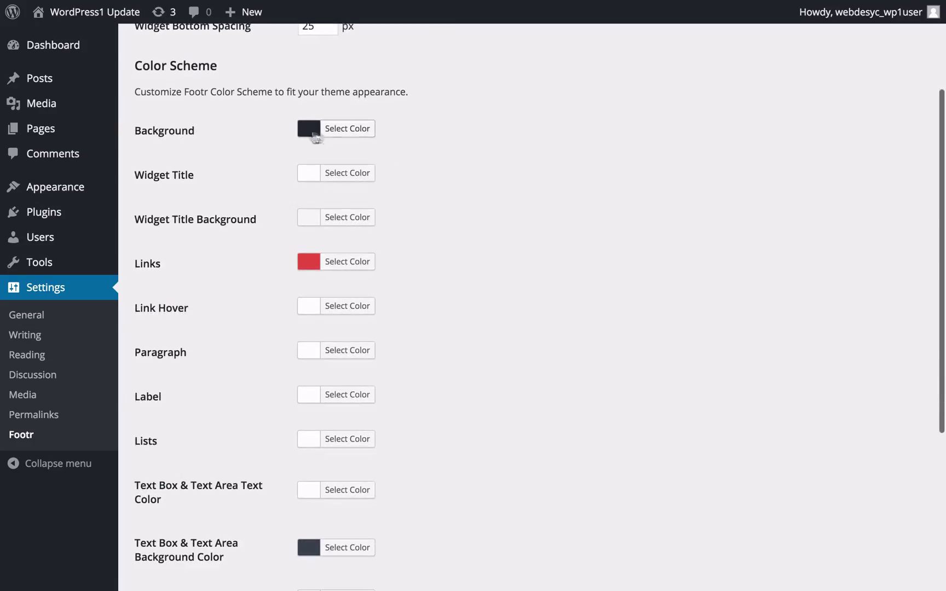
{"action": "scroll", "coordinate": [332, 134], "scroll_direction": "down", "scroll_amount": 3}
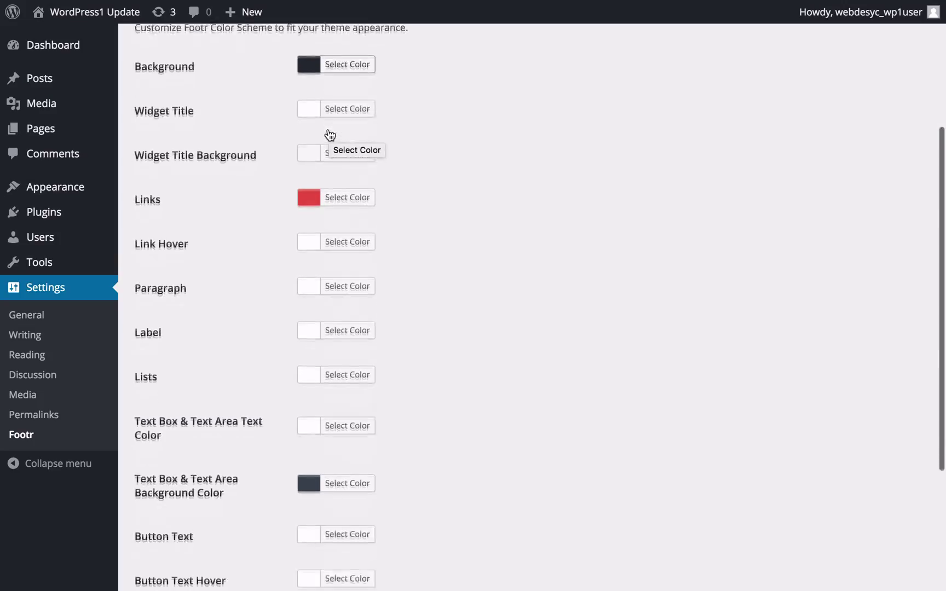
{"action": "left_click", "coordinate": [308, 170]}
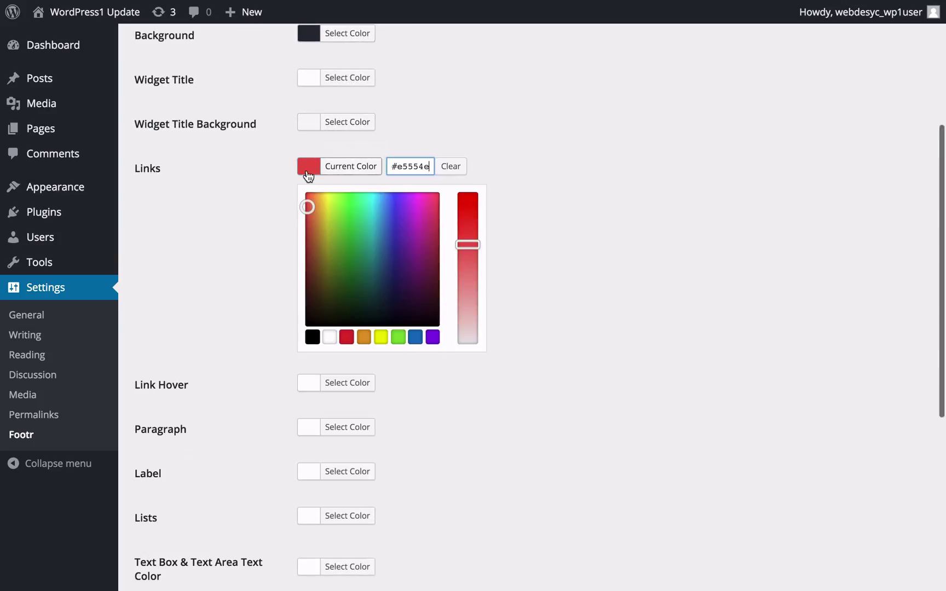
{"action": "left_click", "coordinate": [350, 212]}
{"action": "left_click", "coordinate": [520, 210]}
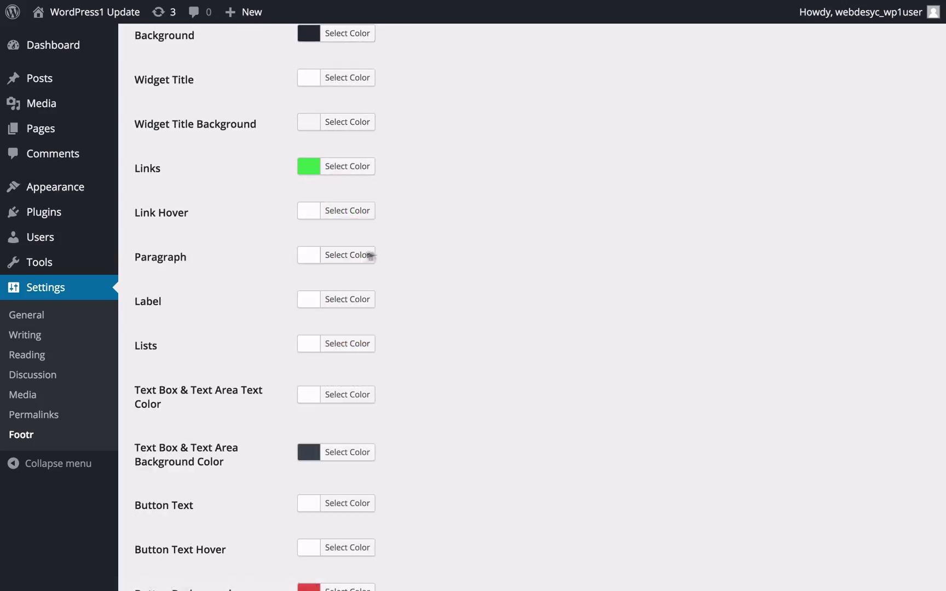
{"action": "left_click", "coordinate": [316, 258]}
{"action": "left_click", "coordinate": [461, 300]}
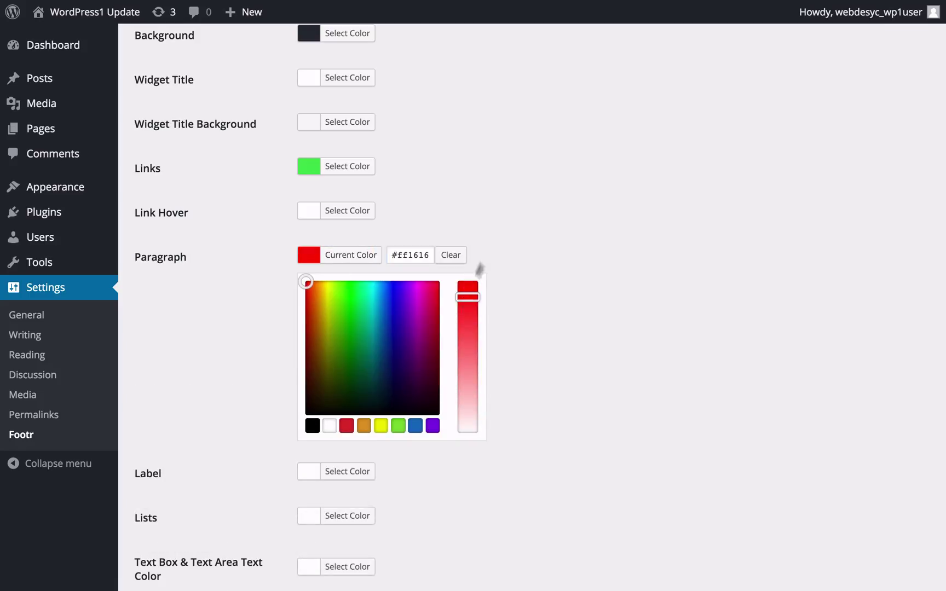
{"action": "left_click", "coordinate": [495, 220]}
{"action": "scroll", "coordinate": [494, 220], "scroll_direction": "up", "scroll_amount": 1}
{"action": "scroll", "coordinate": [494, 224], "scroll_direction": "up", "scroll_amount": 4}
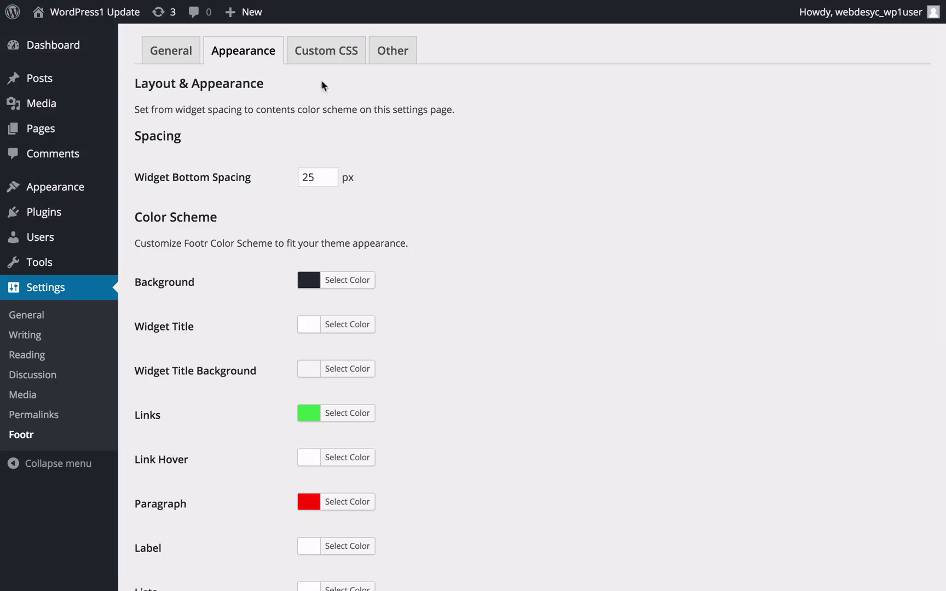
Look over the Custom CSS and Other tabs, then follow the support link to CodeCanyon.
{"action": "left_click", "coordinate": [351, 55]}
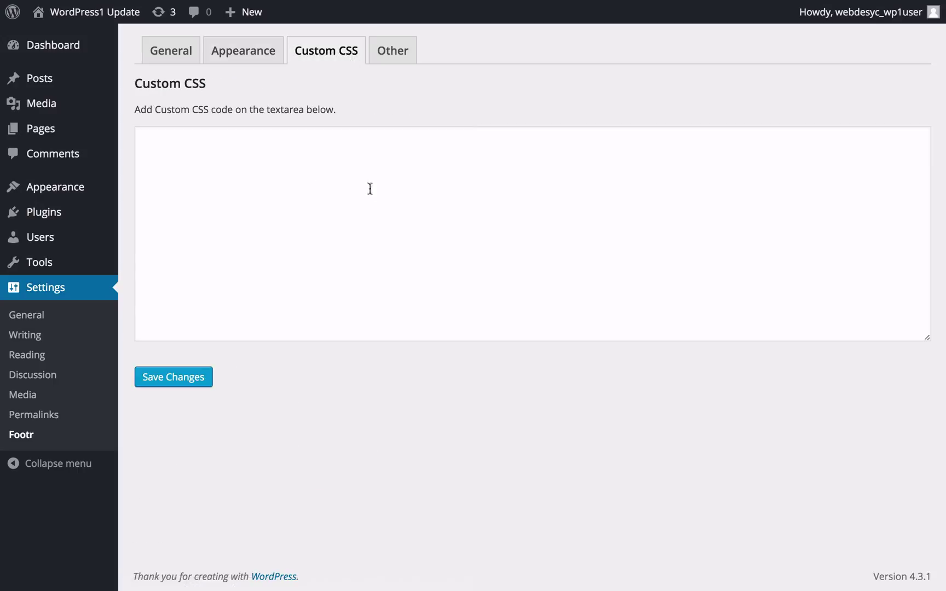
{"action": "left_click", "coordinate": [371, 191]}
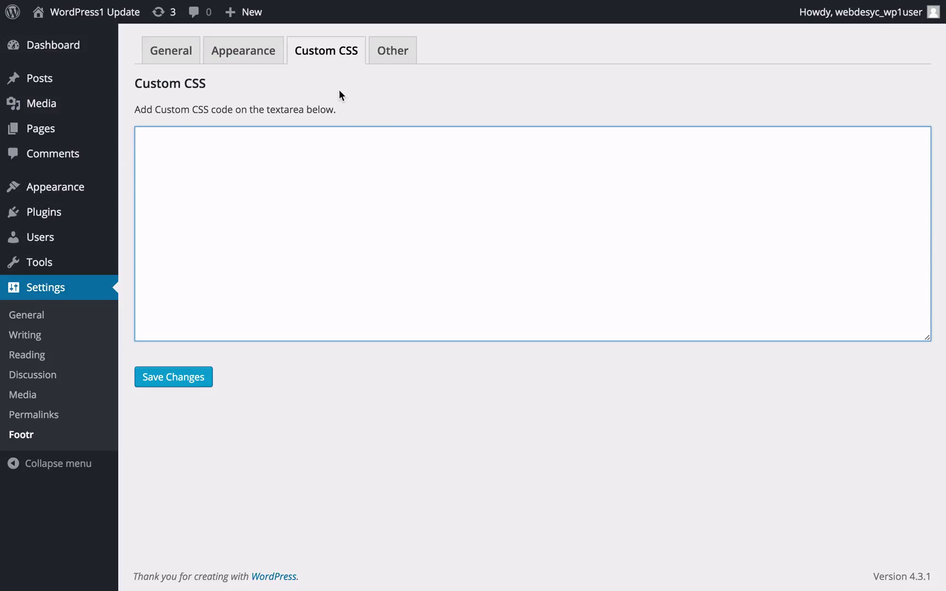
{"action": "left_click", "coordinate": [401, 55]}
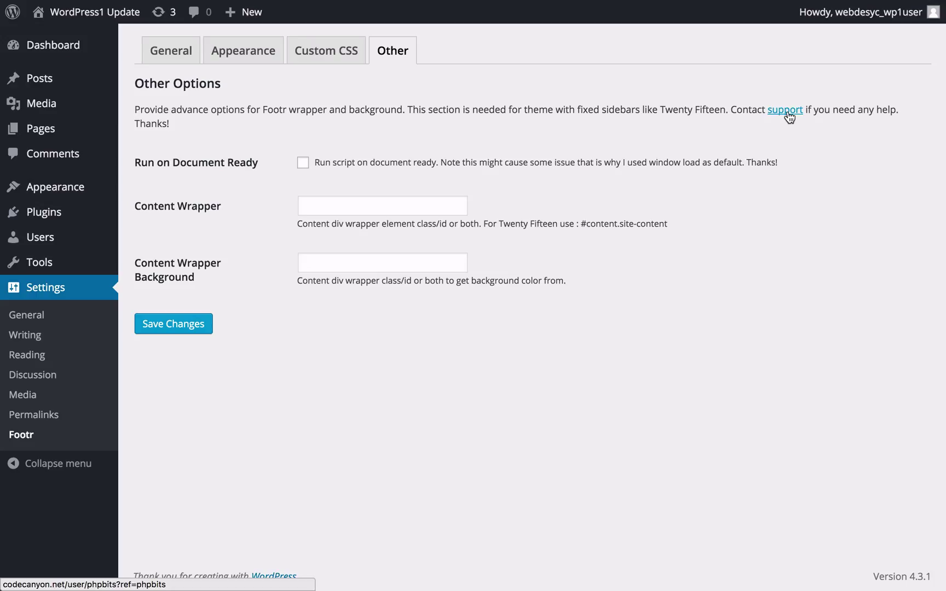
{"action": "left_click", "coordinate": [786, 110]}
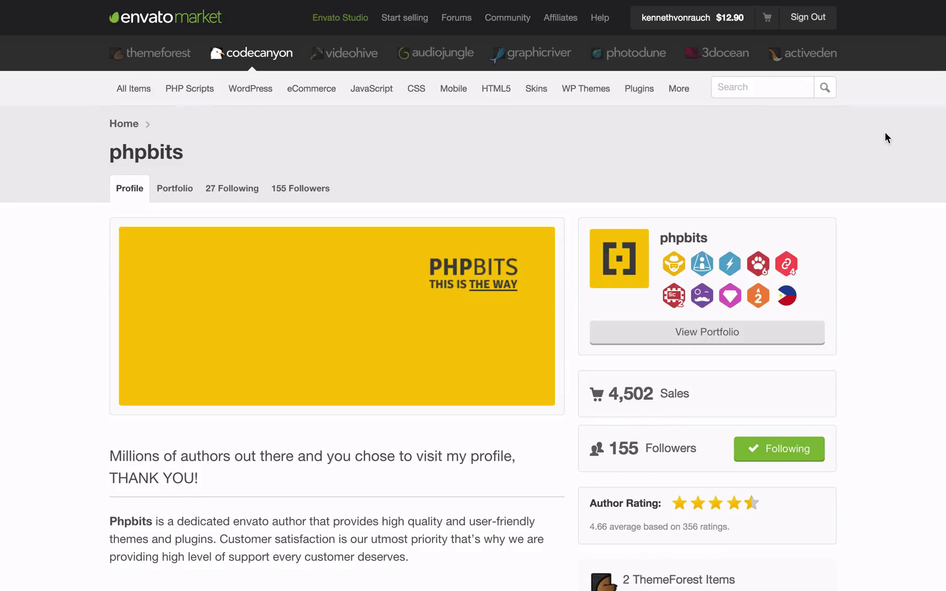
Browse the author's profile, open the Footr item page and scroll to its attributes panel.
{"action": "scroll", "coordinate": [887, 138], "scroll_direction": "down", "scroll_amount": 1}
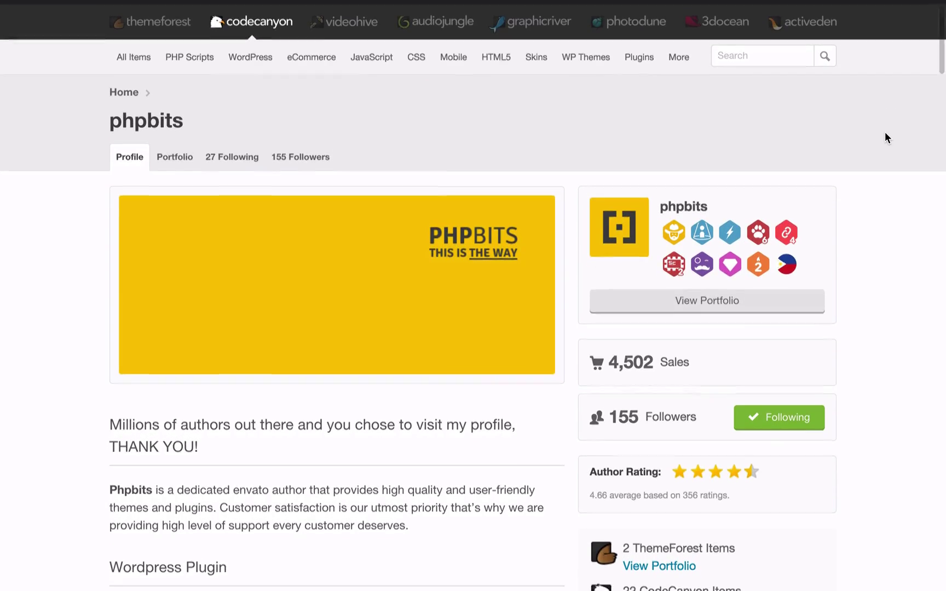
{"action": "scroll", "coordinate": [887, 138], "scroll_direction": "down", "scroll_amount": 4}
{"action": "scroll", "coordinate": [888, 138], "scroll_direction": "down", "scroll_amount": 10}
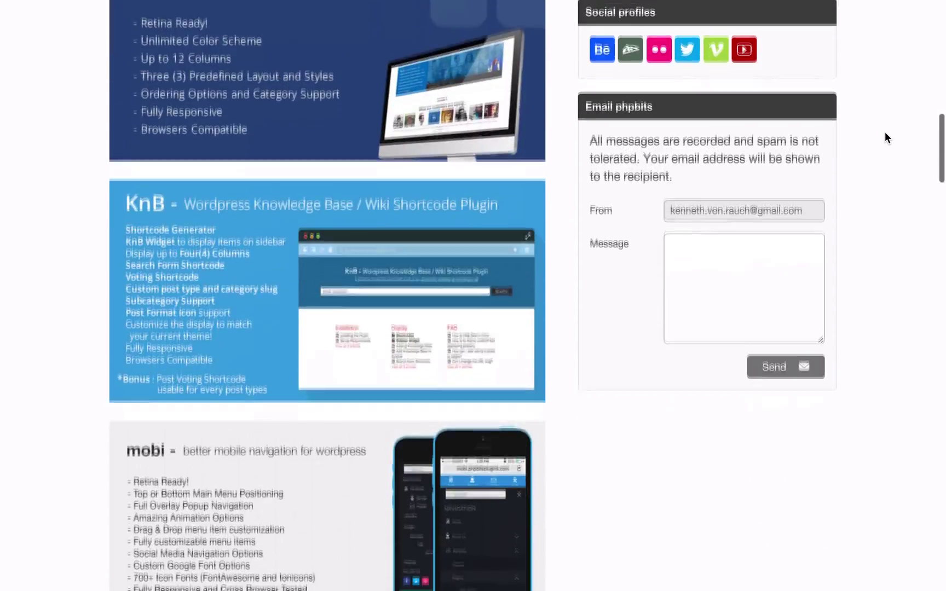
{"action": "scroll", "coordinate": [884, 138], "scroll_direction": "up", "scroll_amount": 15}
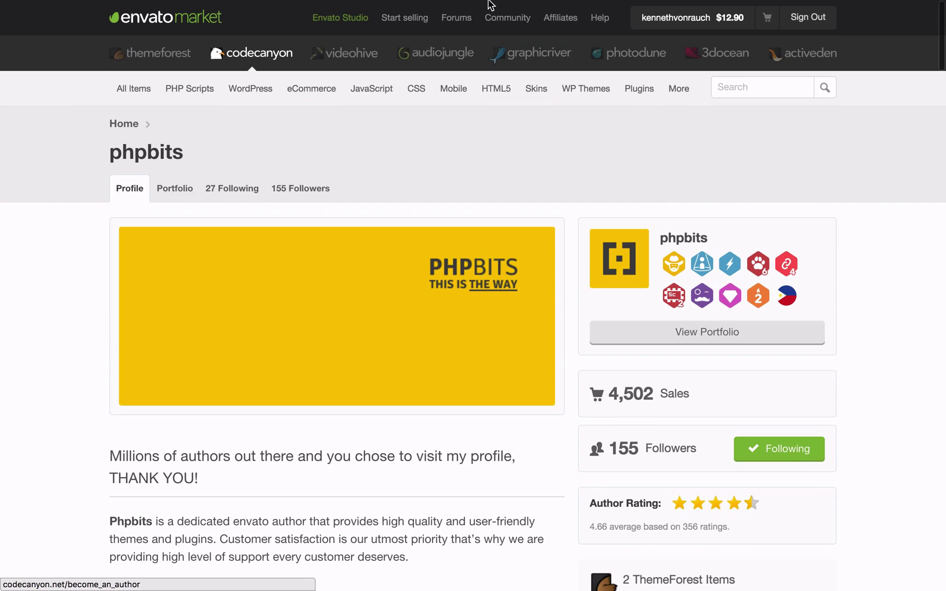
{"action": "mouse_move", "coordinate": [489, 6]}
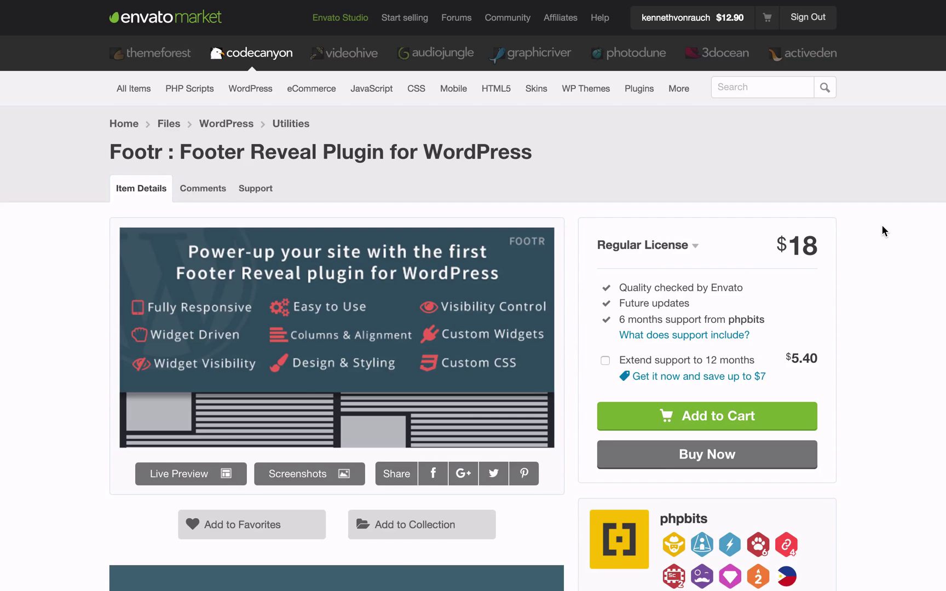
{"action": "scroll", "coordinate": [882, 224], "scroll_direction": "down", "scroll_amount": 5}
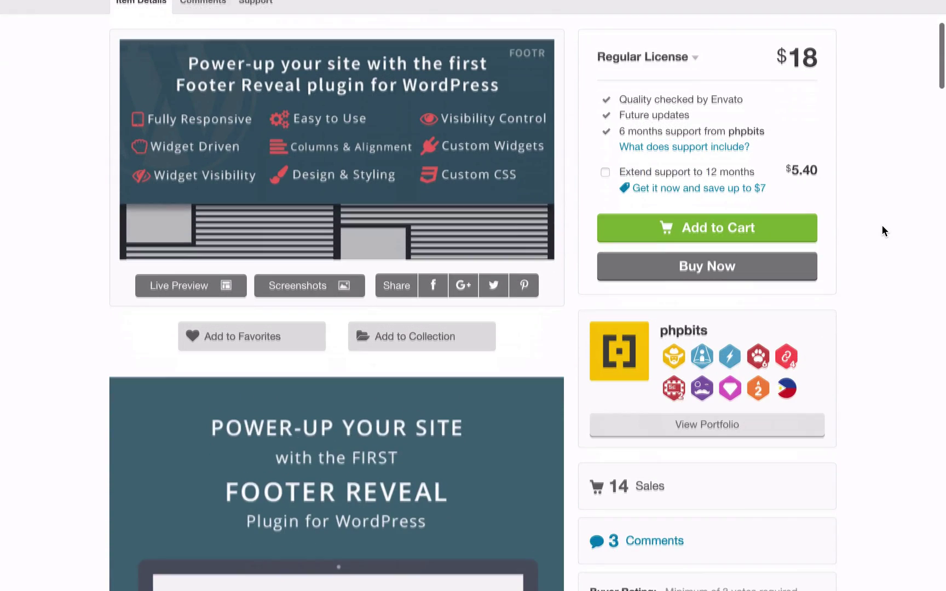
{"action": "scroll", "coordinate": [882, 225], "scroll_direction": "down", "scroll_amount": 3}
{"action": "scroll", "coordinate": [882, 225], "scroll_direction": "down", "scroll_amount": 4}
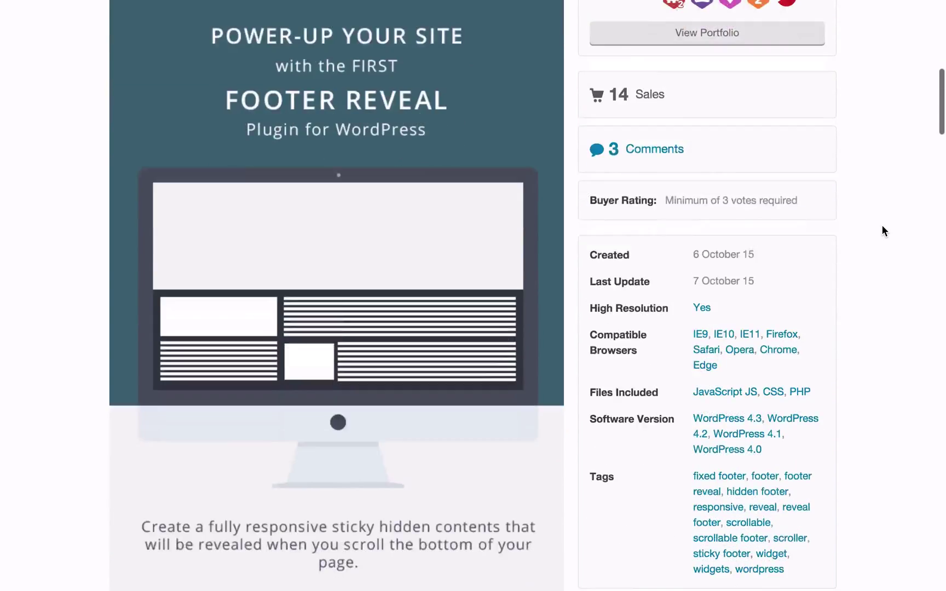